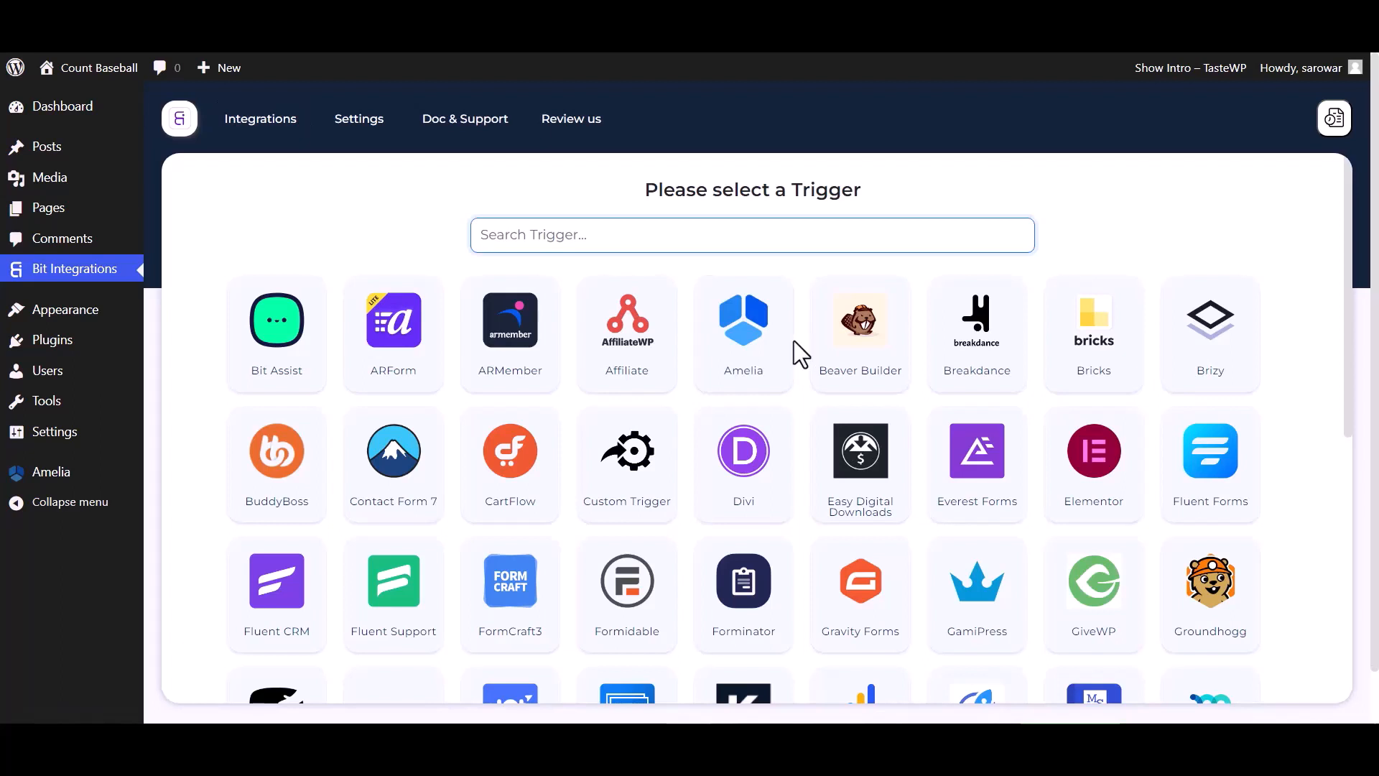
- Choose Amelia as the trigger, copy its webhook URL and start fetching the webhook response
left_click(776, 362)
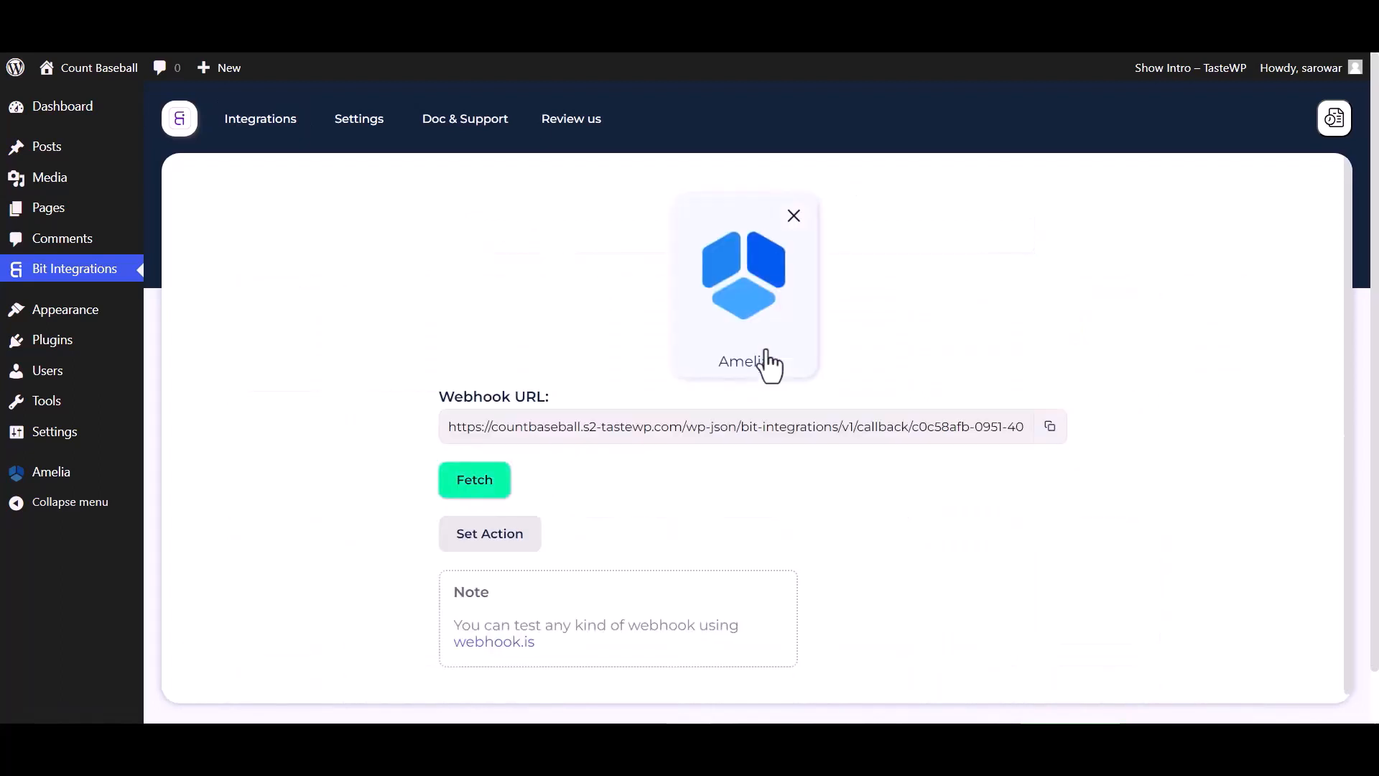
left_click(1050, 428)
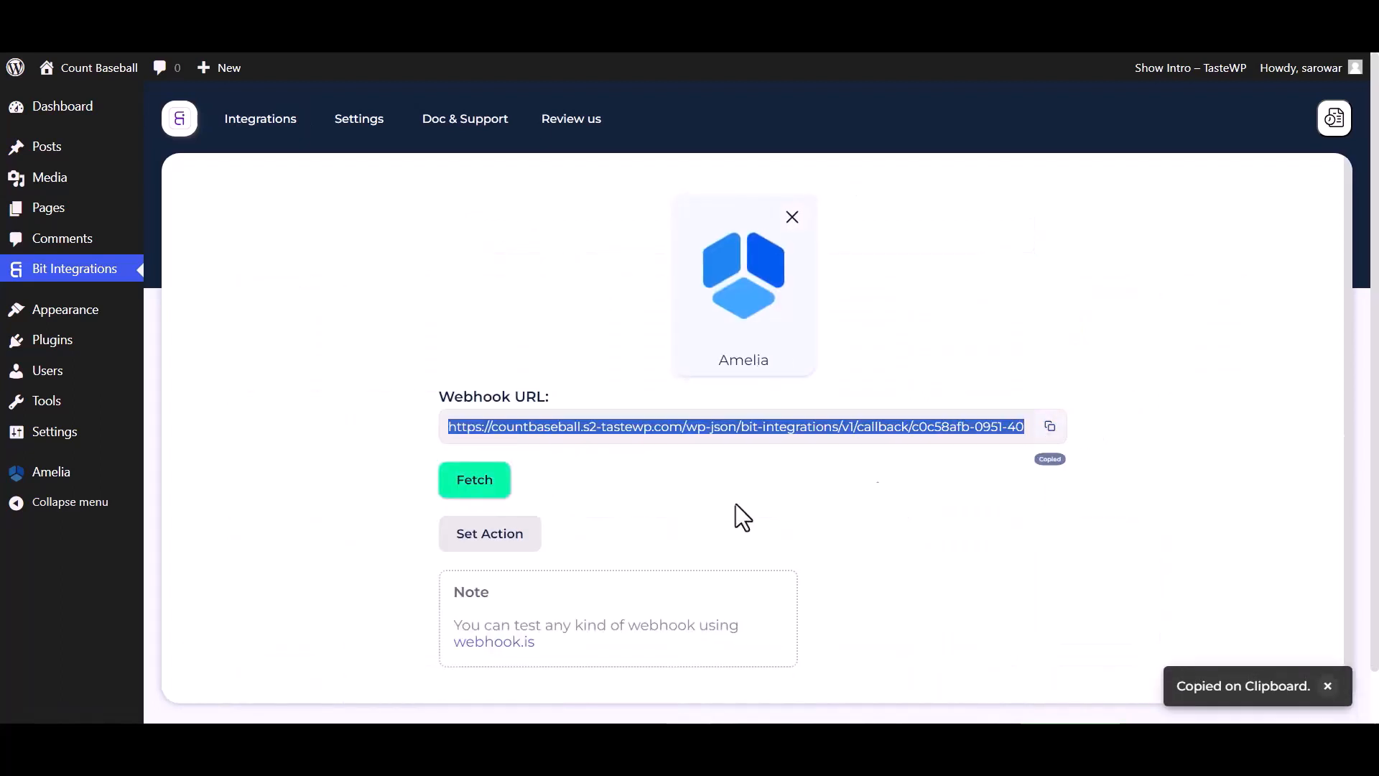
left_click(483, 490)
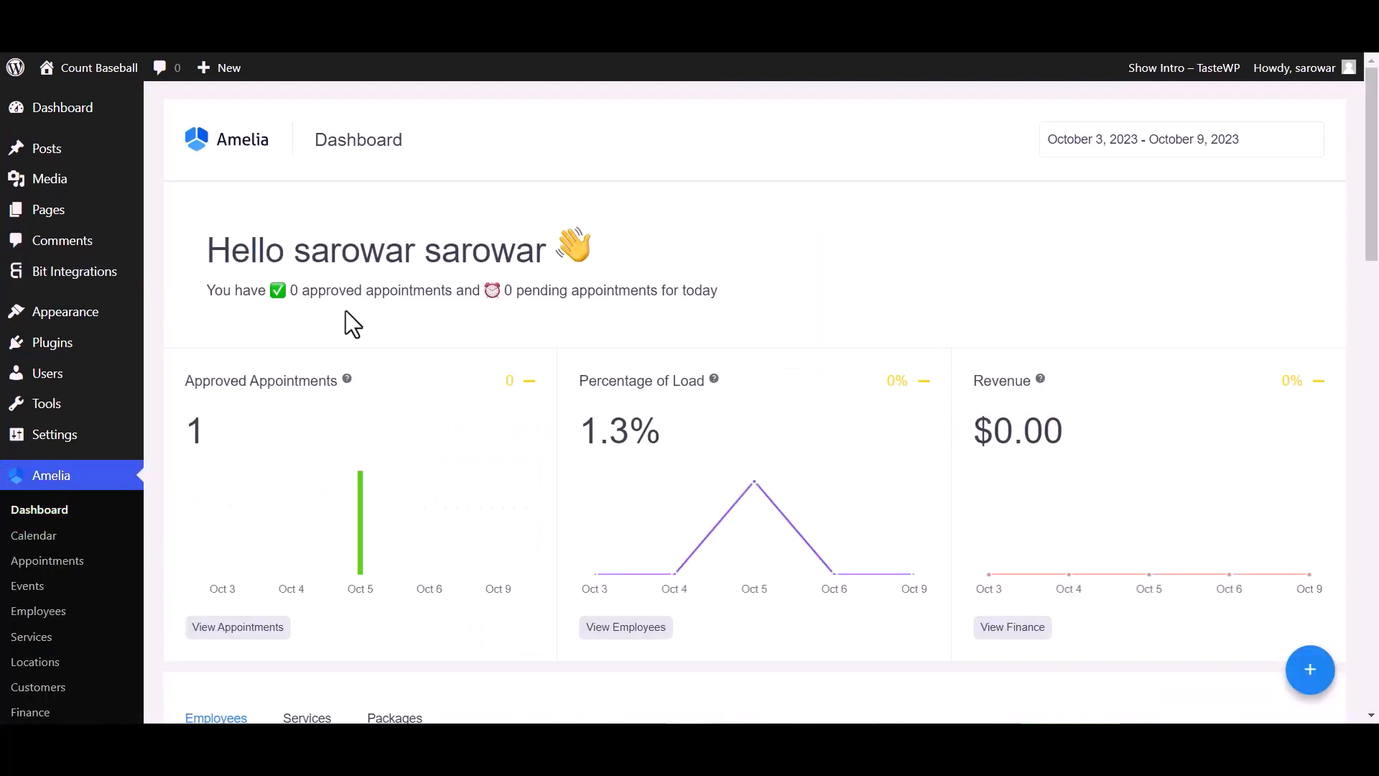
- Switch to Amelia's integration settings and add a new web hook
scroll(51, 682, "down", 5)
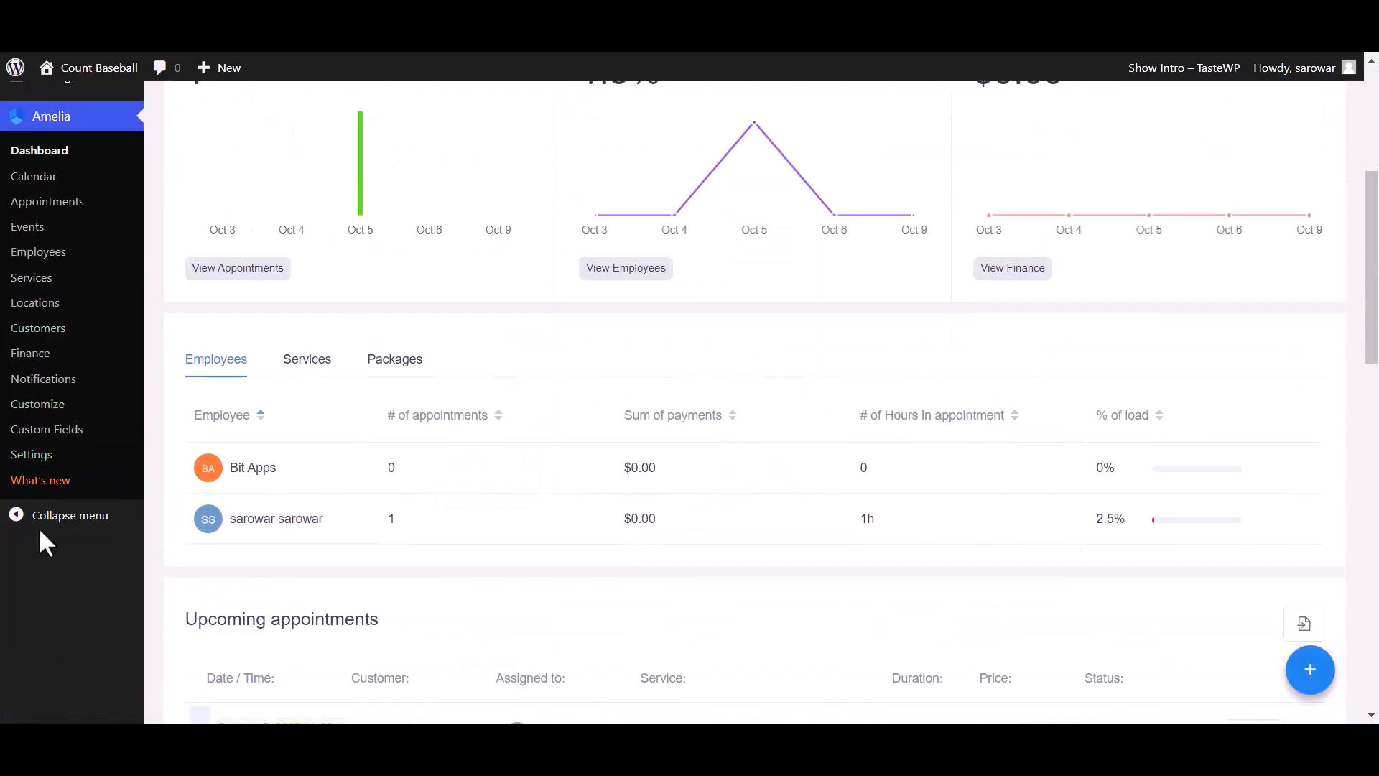
left_click(41, 456)
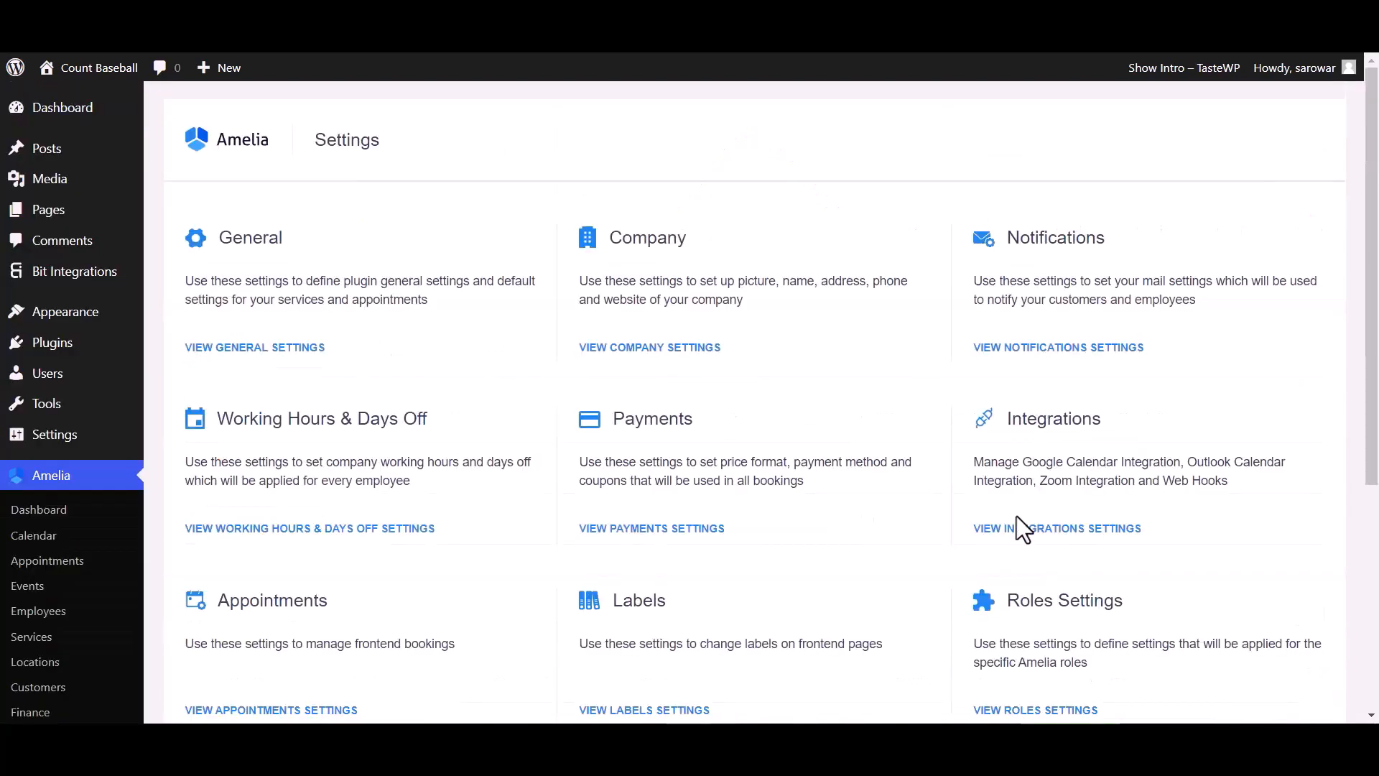
scroll(1020, 503, "down", 1)
left_click(1034, 441)
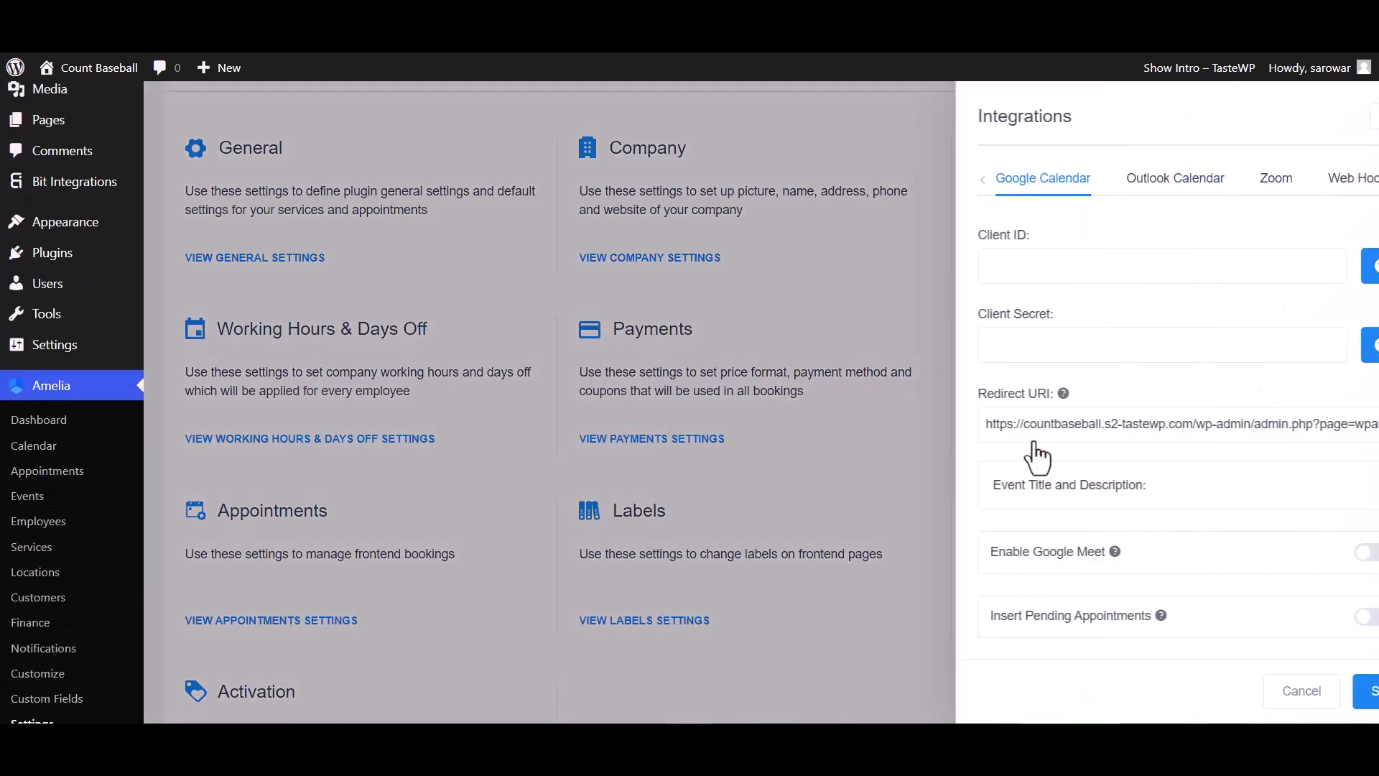
left_click(1295, 178)
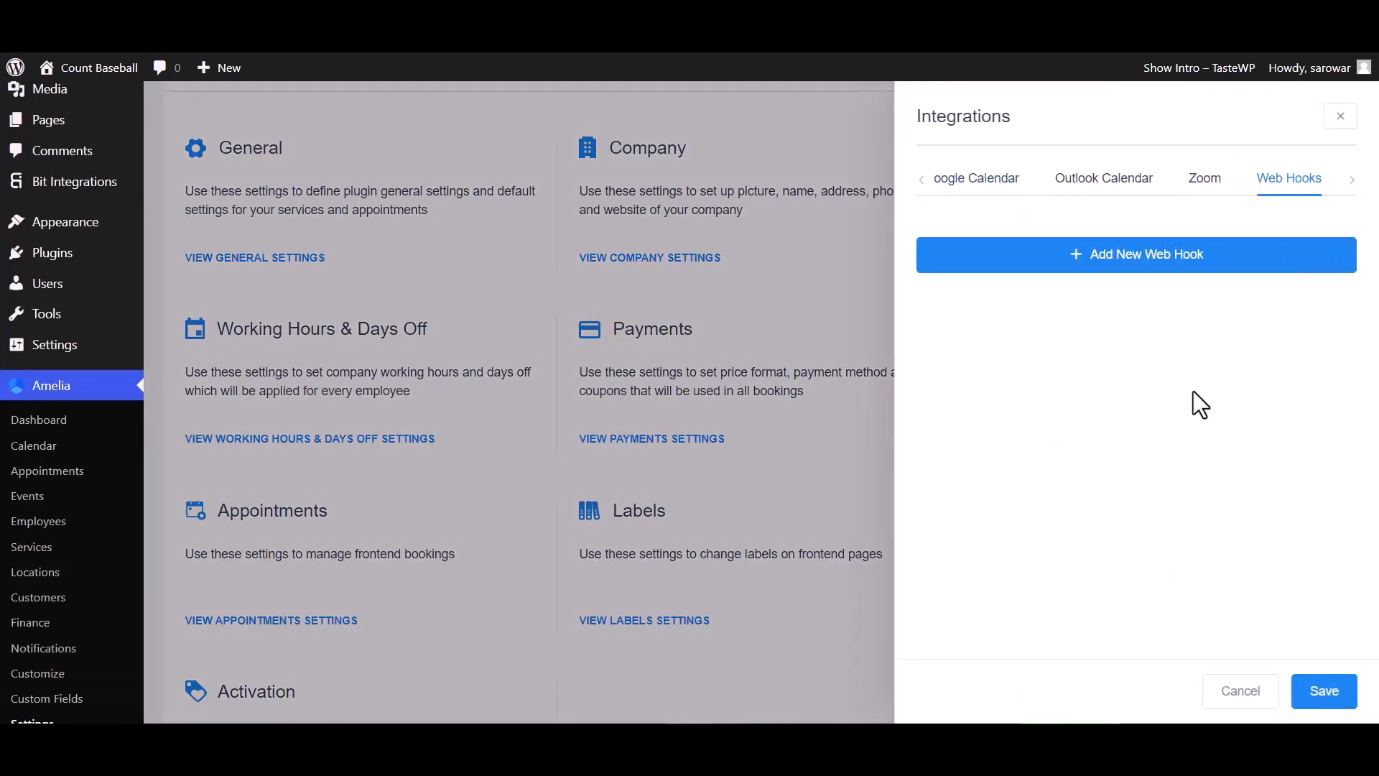
left_click(1174, 252)
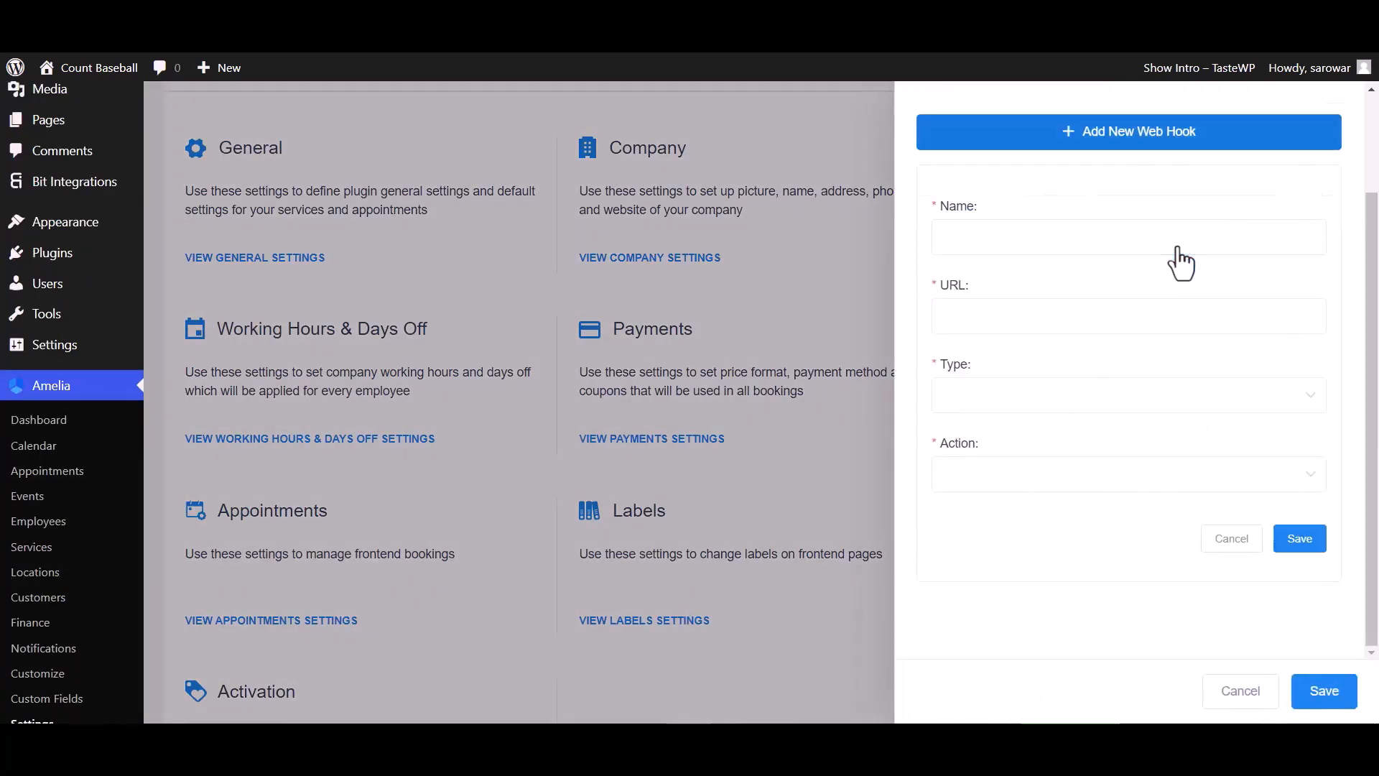
- Name the web hook "Bit Integrations" and paste the copied Bit Integrations webhook address as its URL
left_click(997, 246)
type("Bit Integrations")
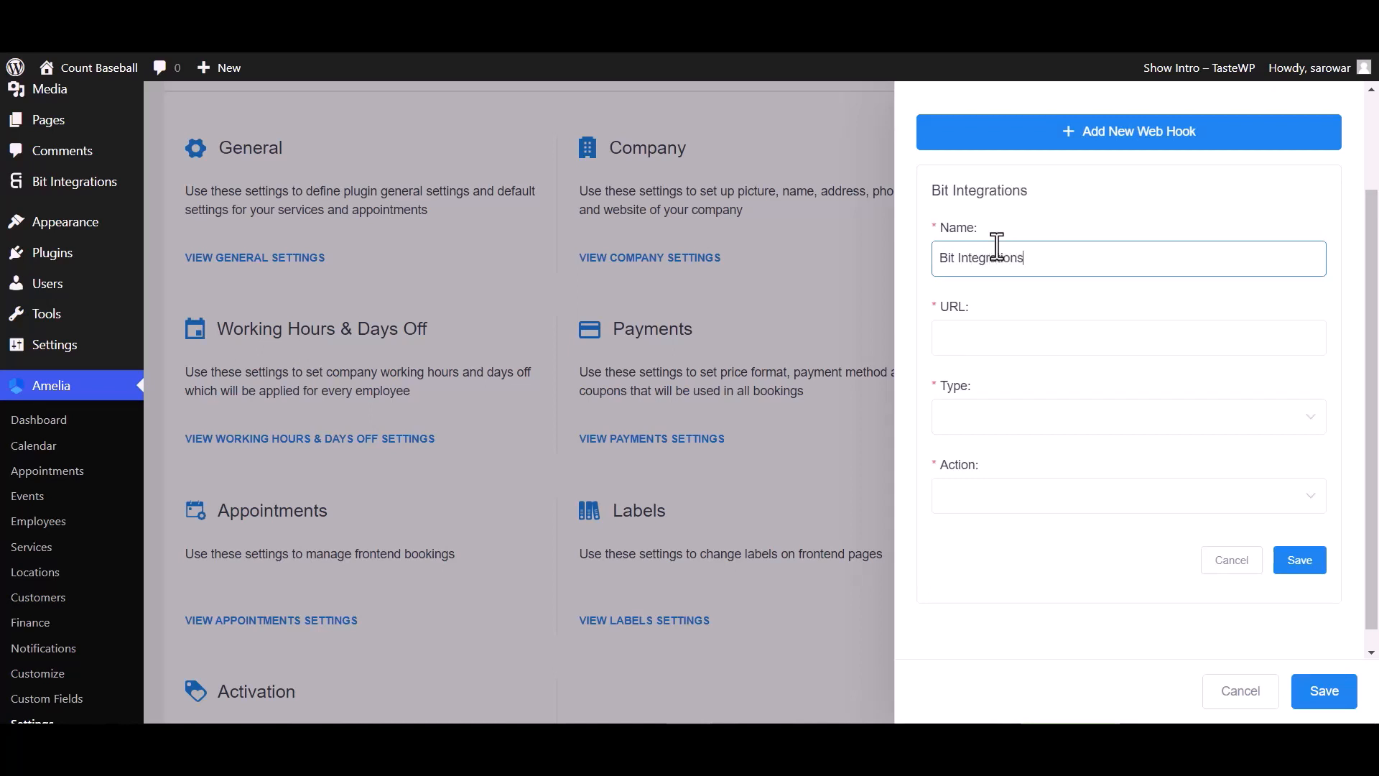
left_click(989, 339)
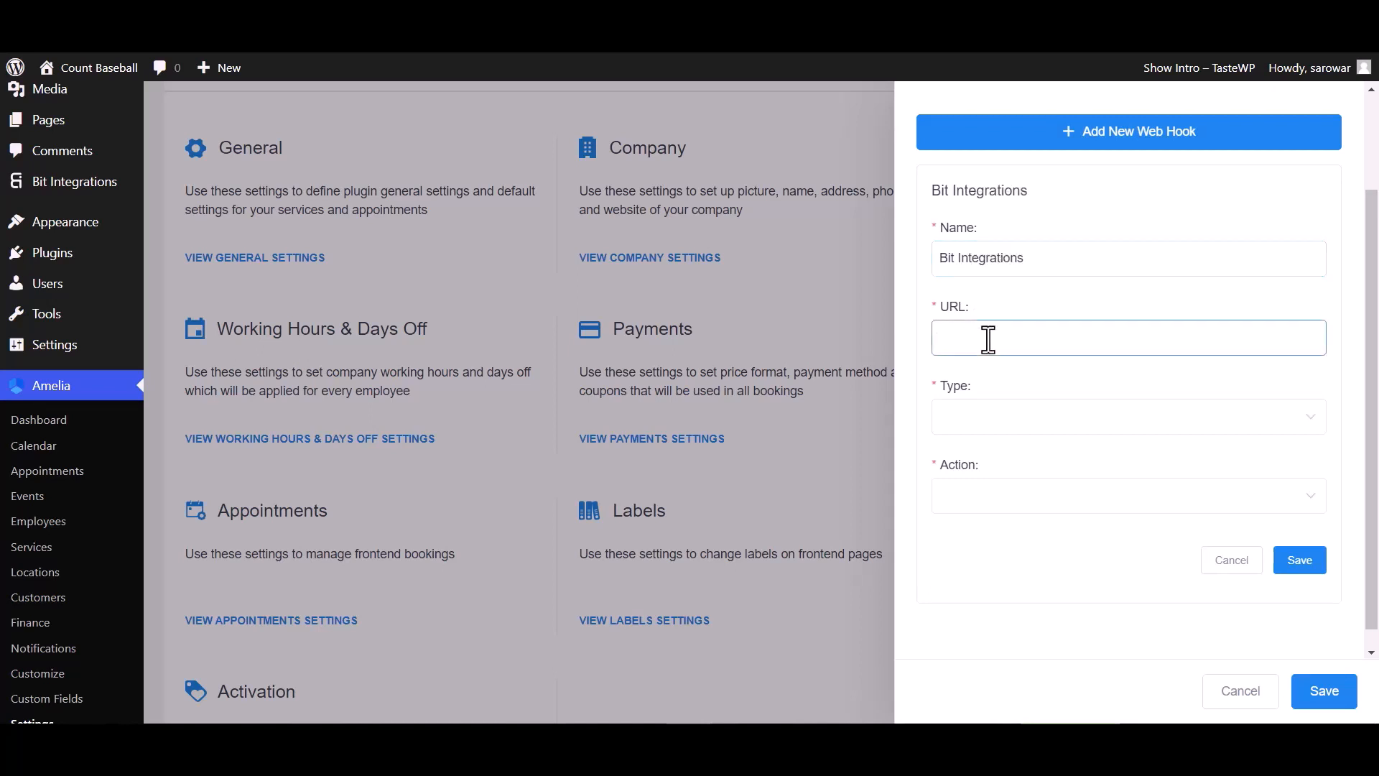
key("ctrl+v")
- Set the web hook's type to Appointment and action to Booking Status Changed, and save it along with the integration settings
left_click(992, 423)
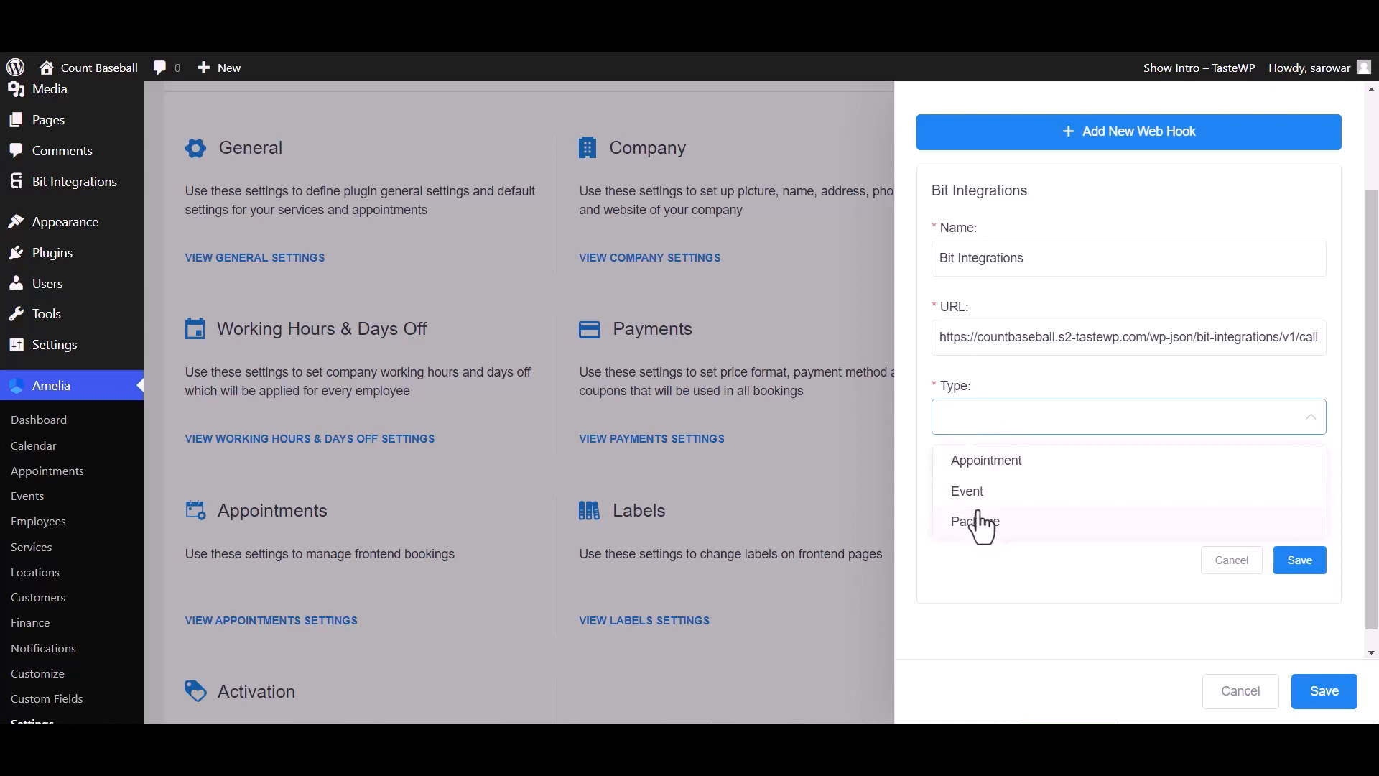
left_click(987, 465)
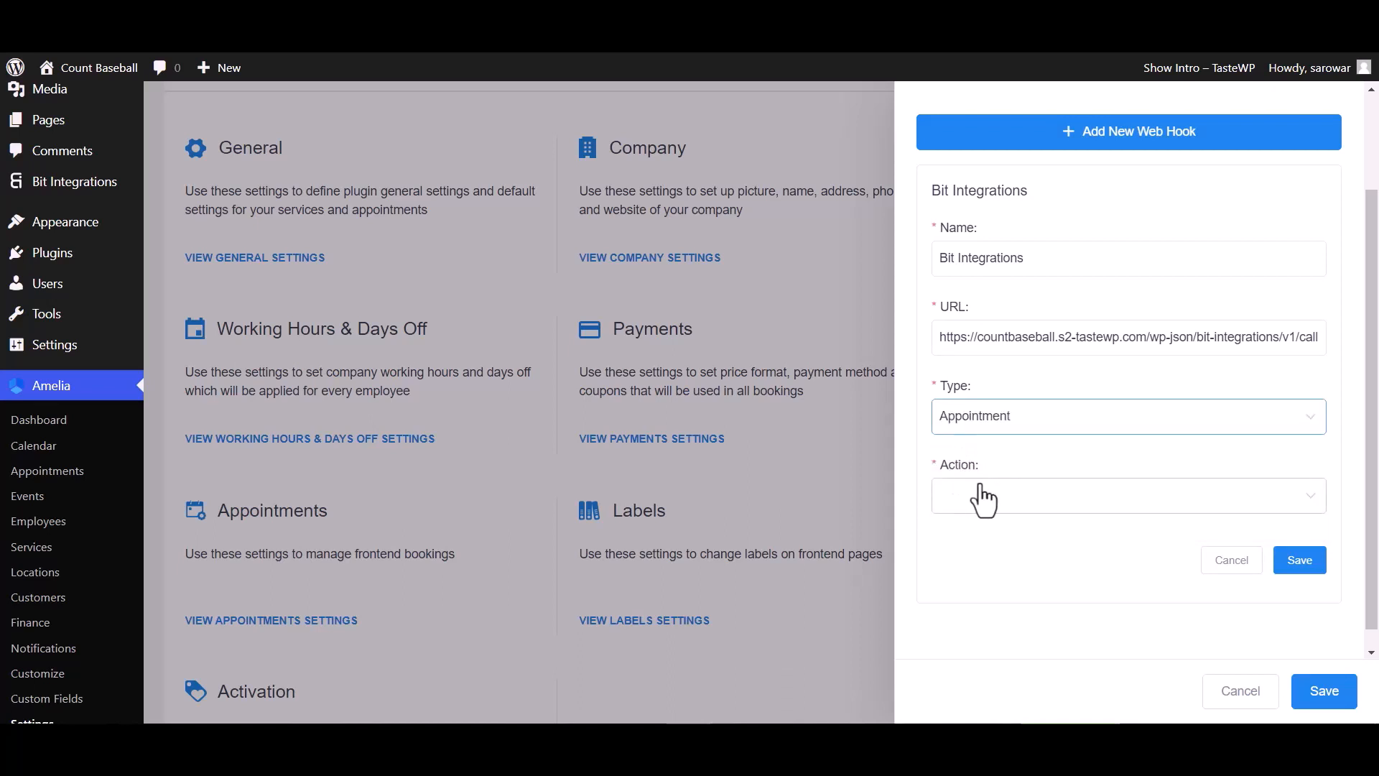
left_click(981, 499)
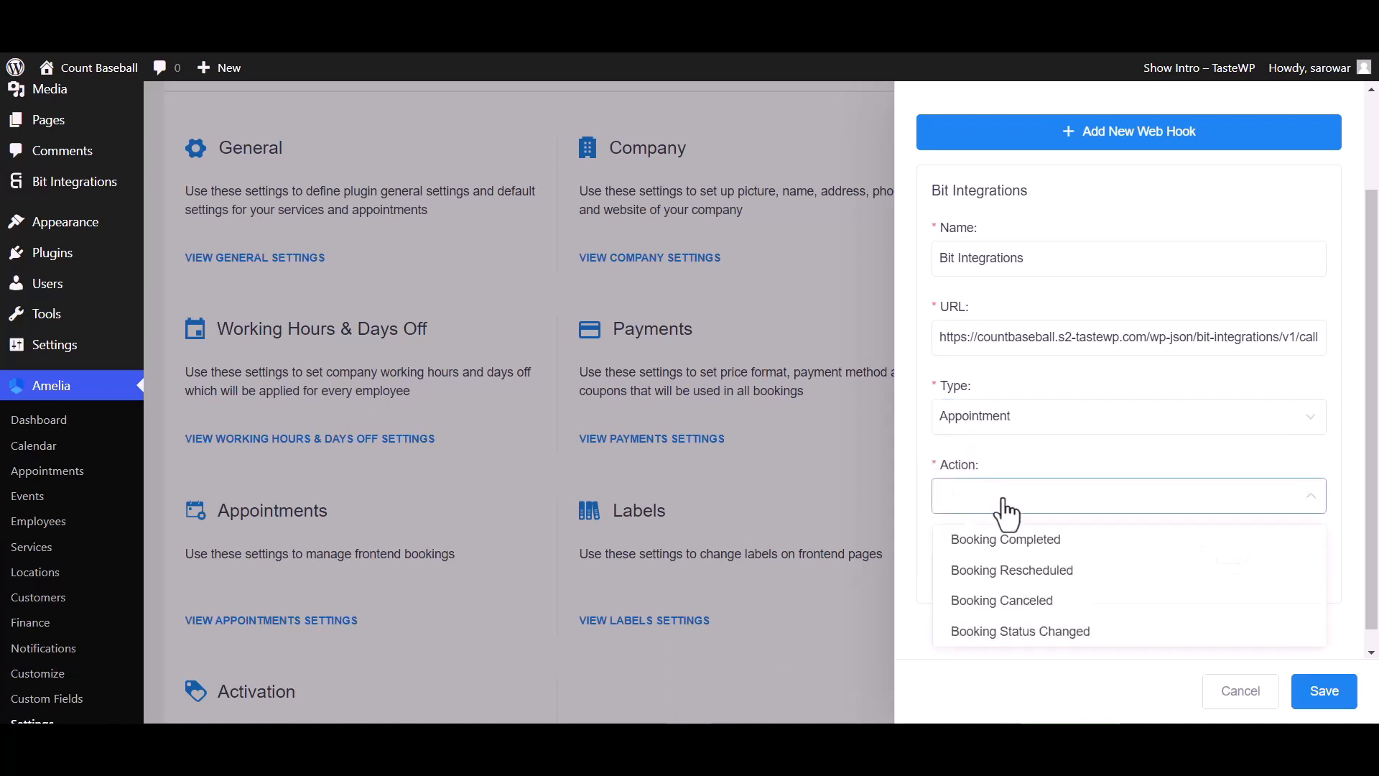
left_click(1016, 632)
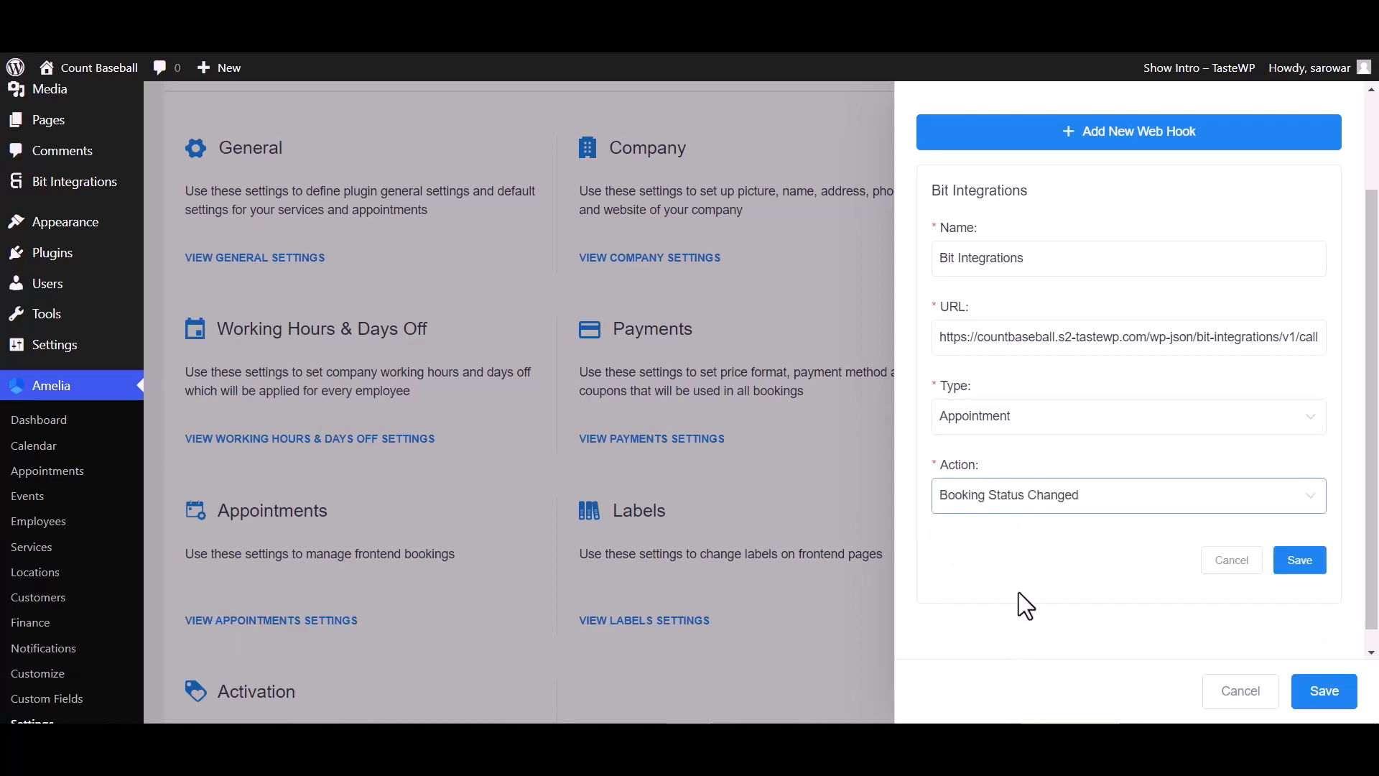
left_click(1299, 565)
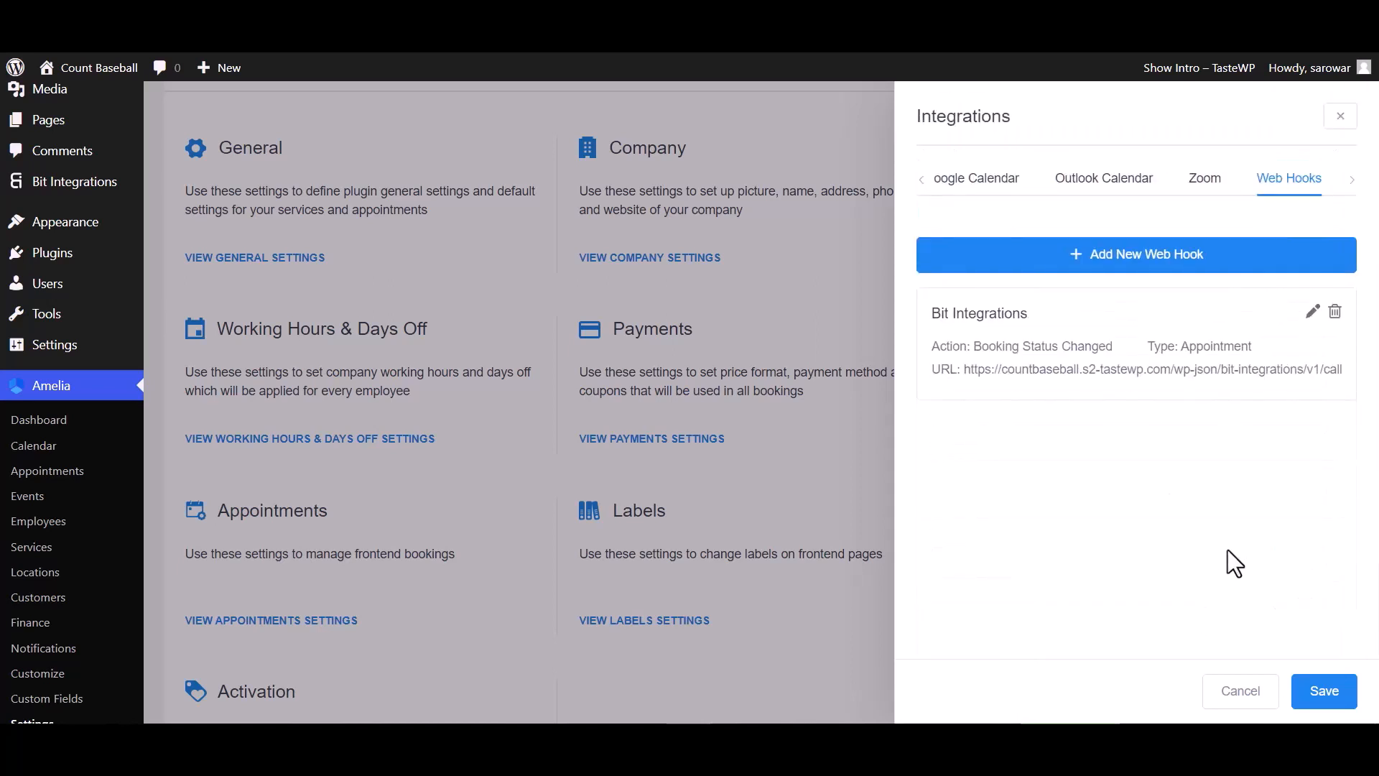
left_click(1323, 691)
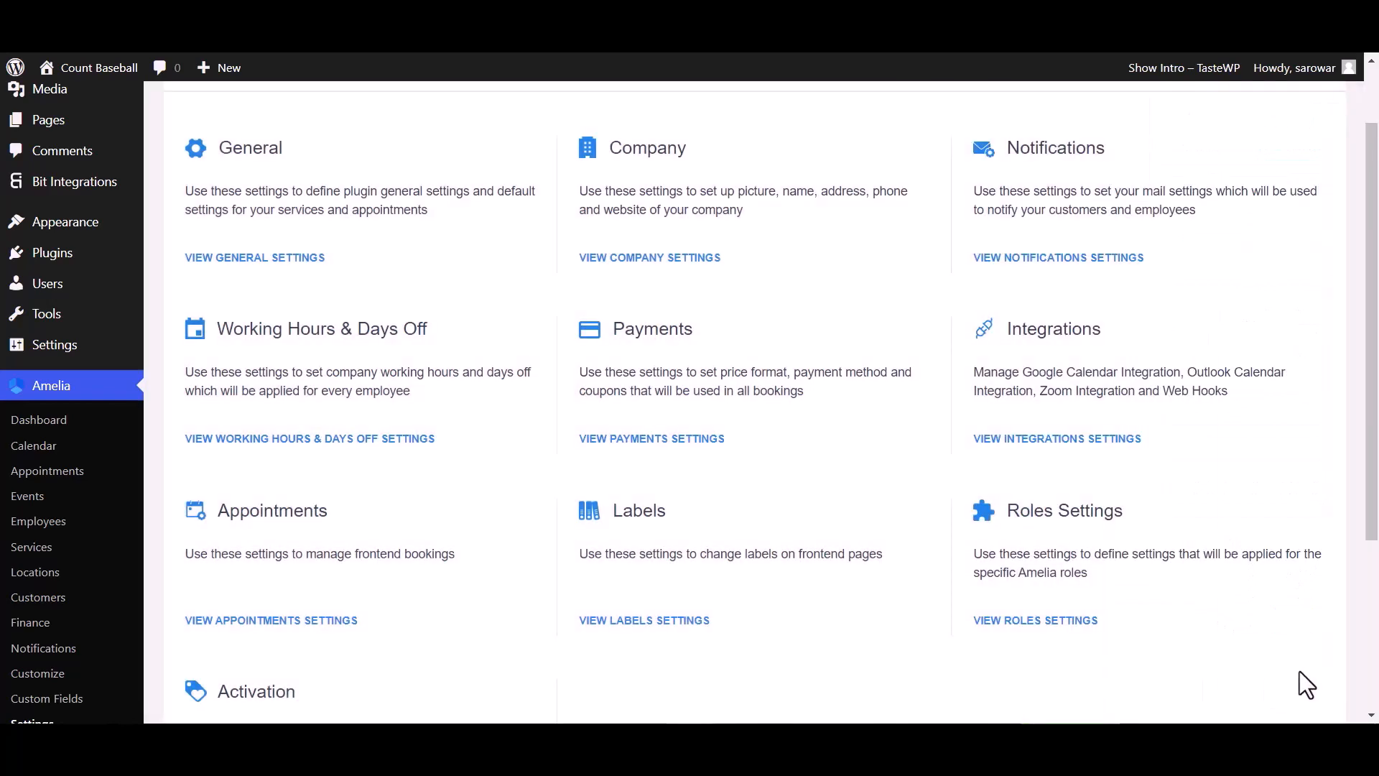
- Set the status of the October 20, 11:30 am appointment in Amelia to Pending
left_click(48, 470)
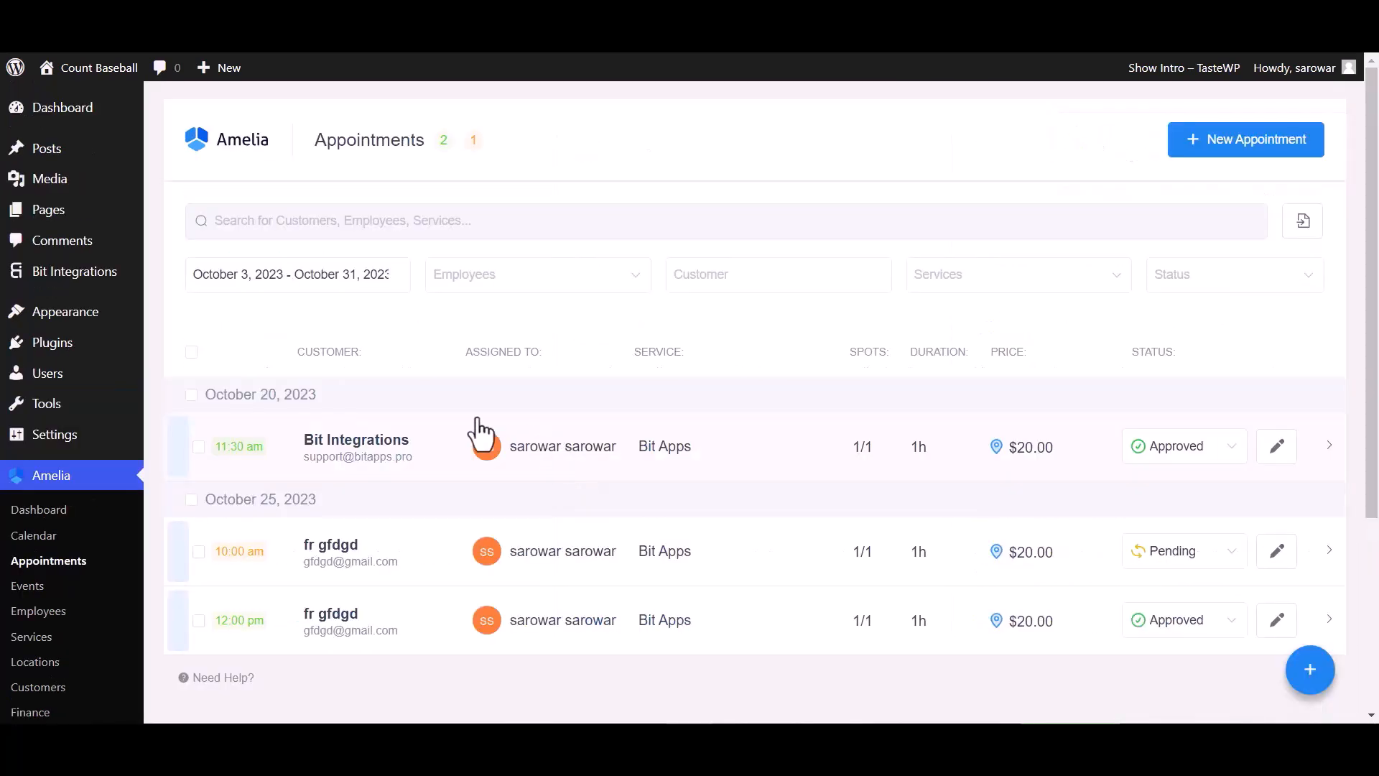
left_click(1178, 446)
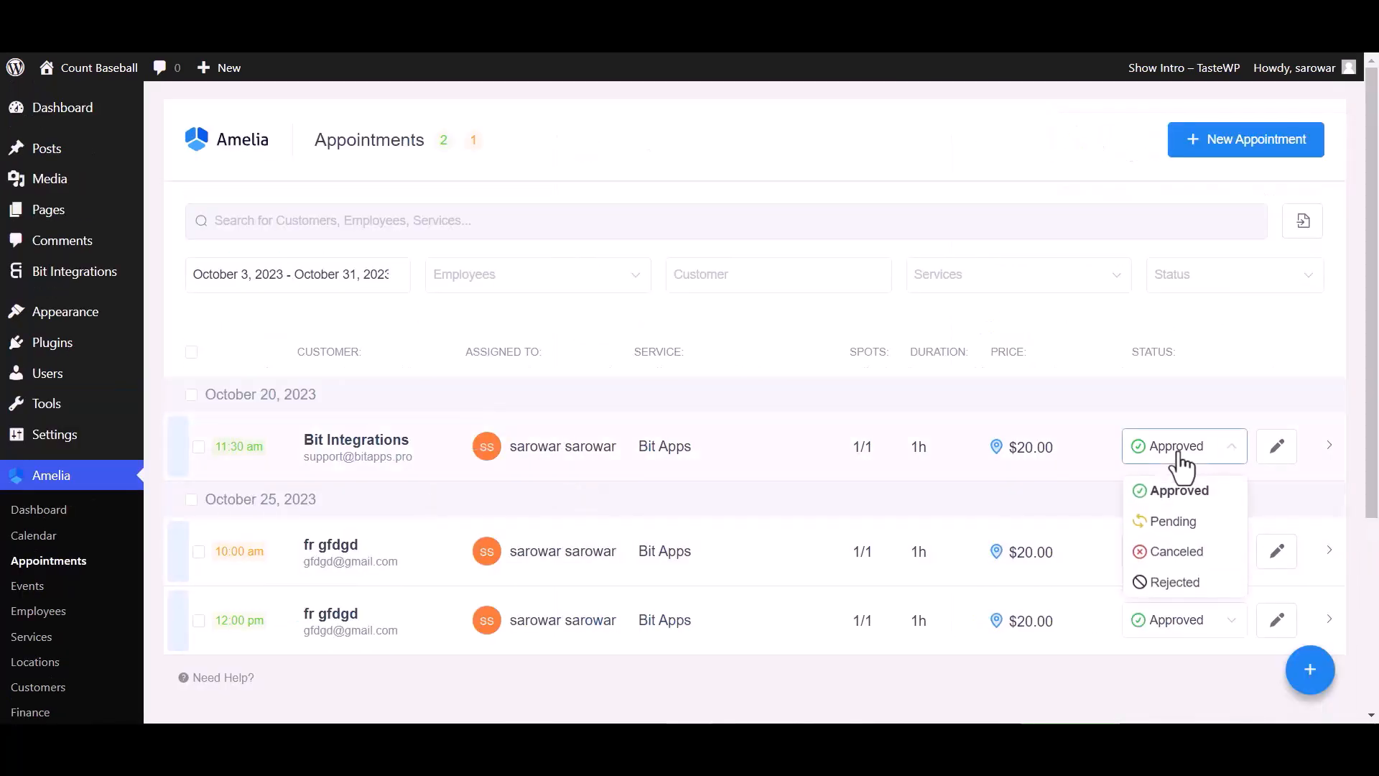
left_click(1177, 523)
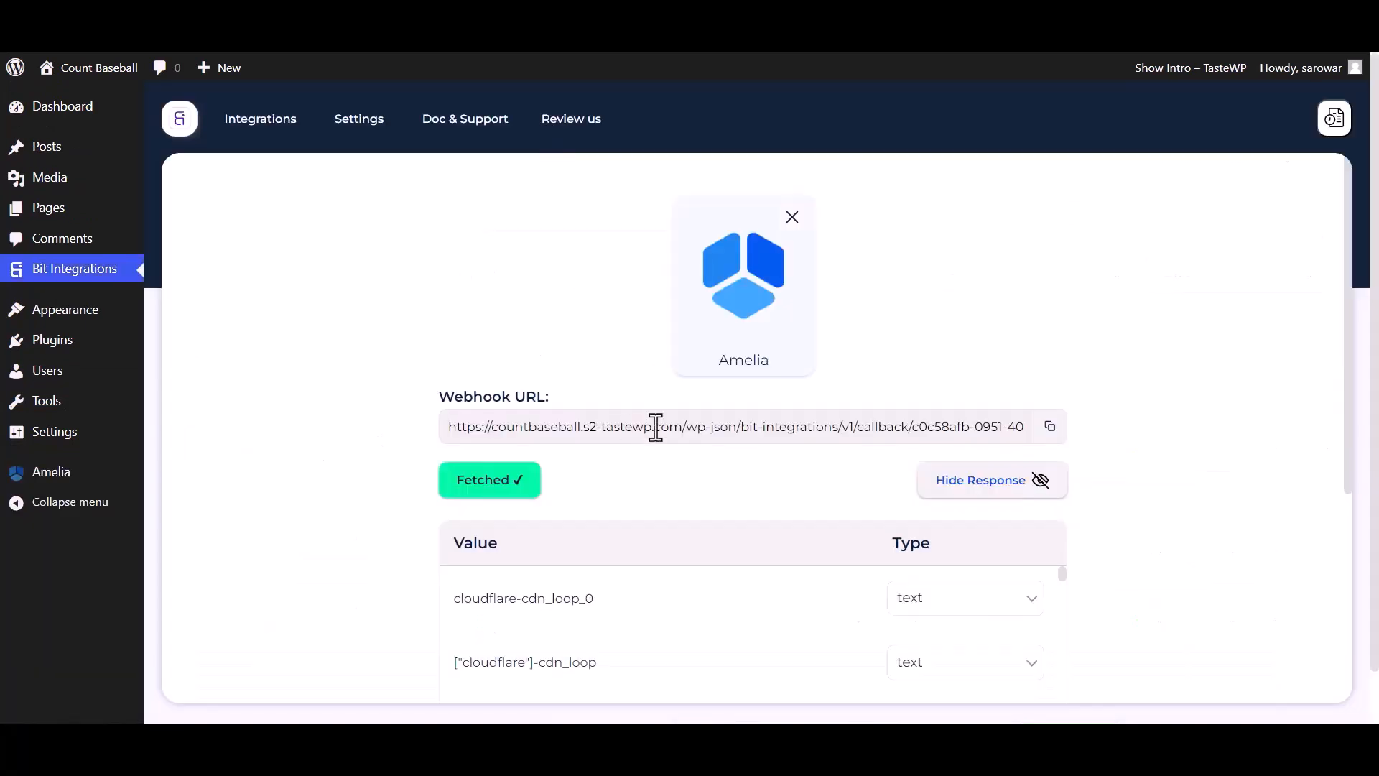
- Continue from the fetched Amelia response in Bit Integrations to the action selection and choose Mailup as the action
scroll(656, 424, "down", 5)
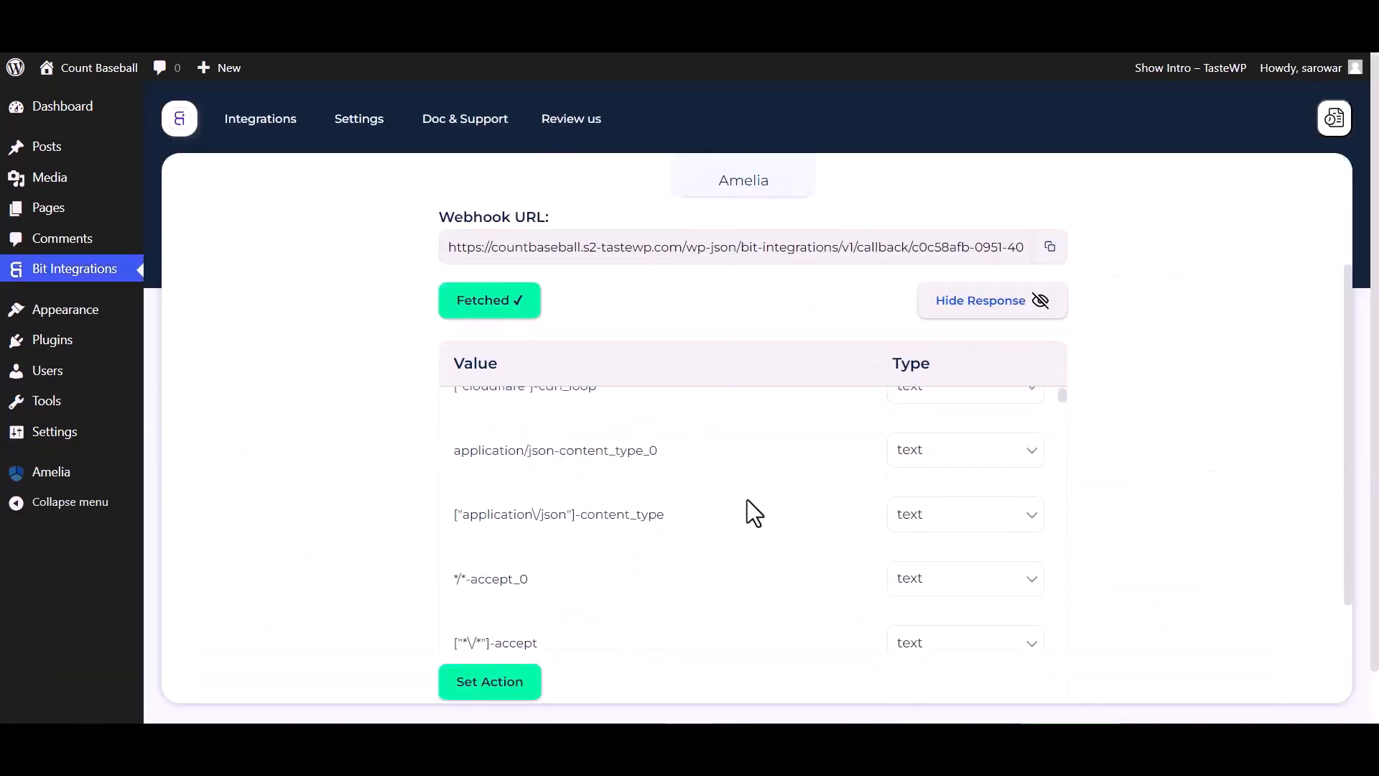
scroll(747, 500, "down", 10)
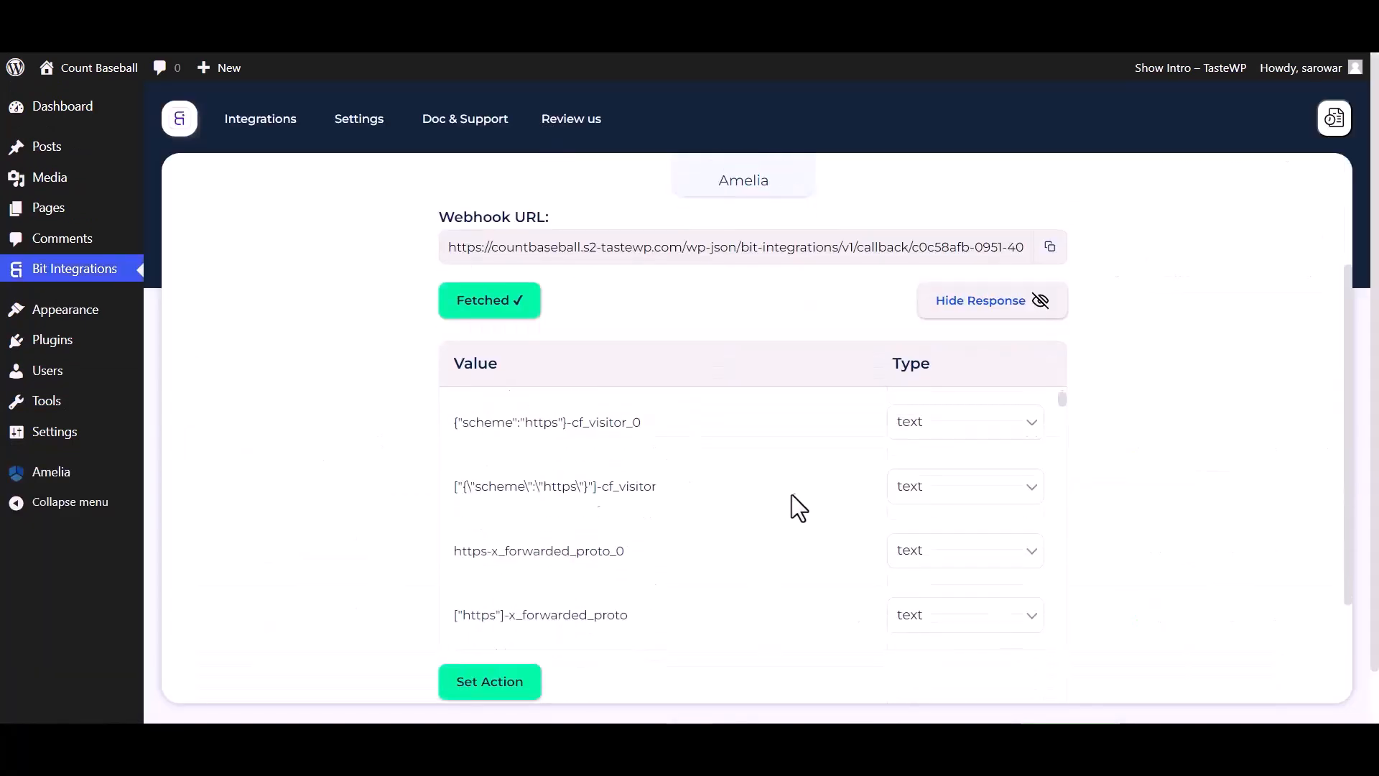
left_click(477, 688)
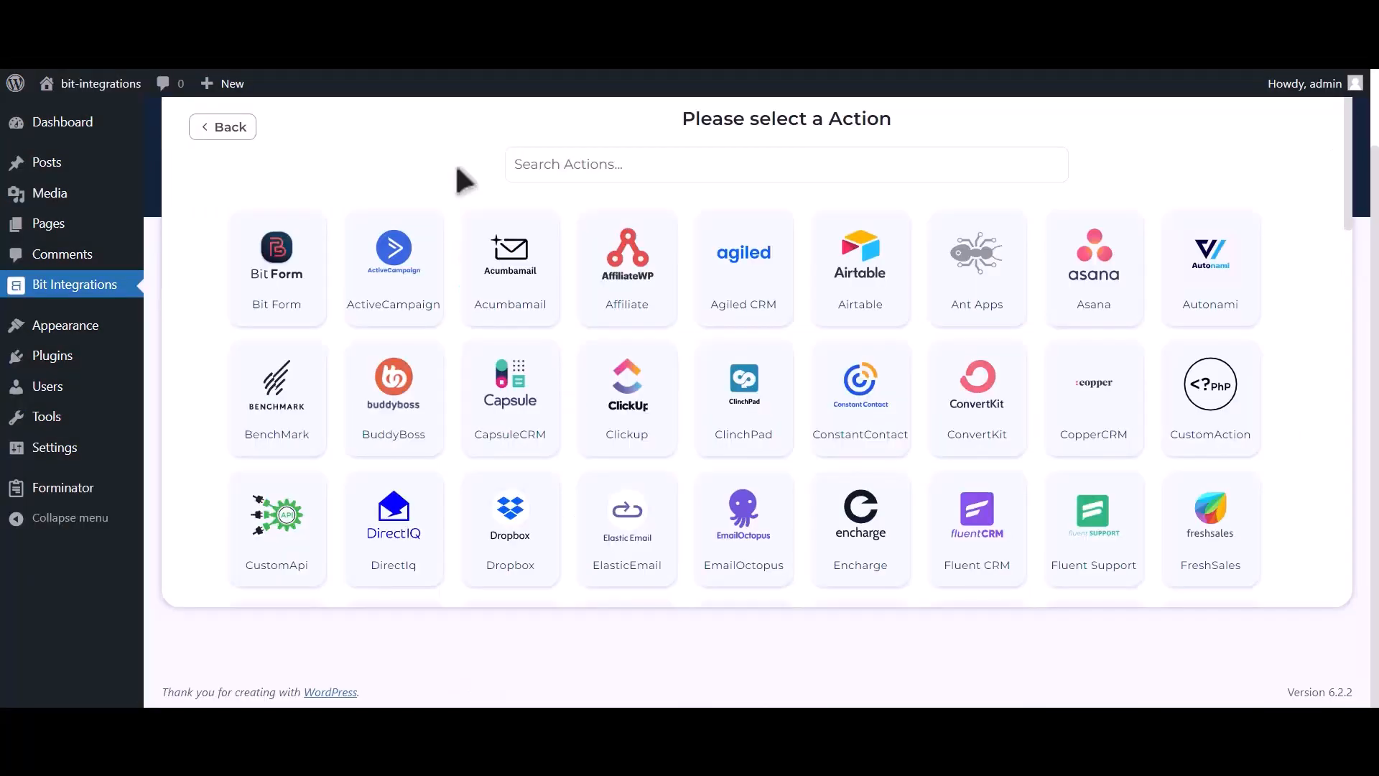
left_click(728, 150)
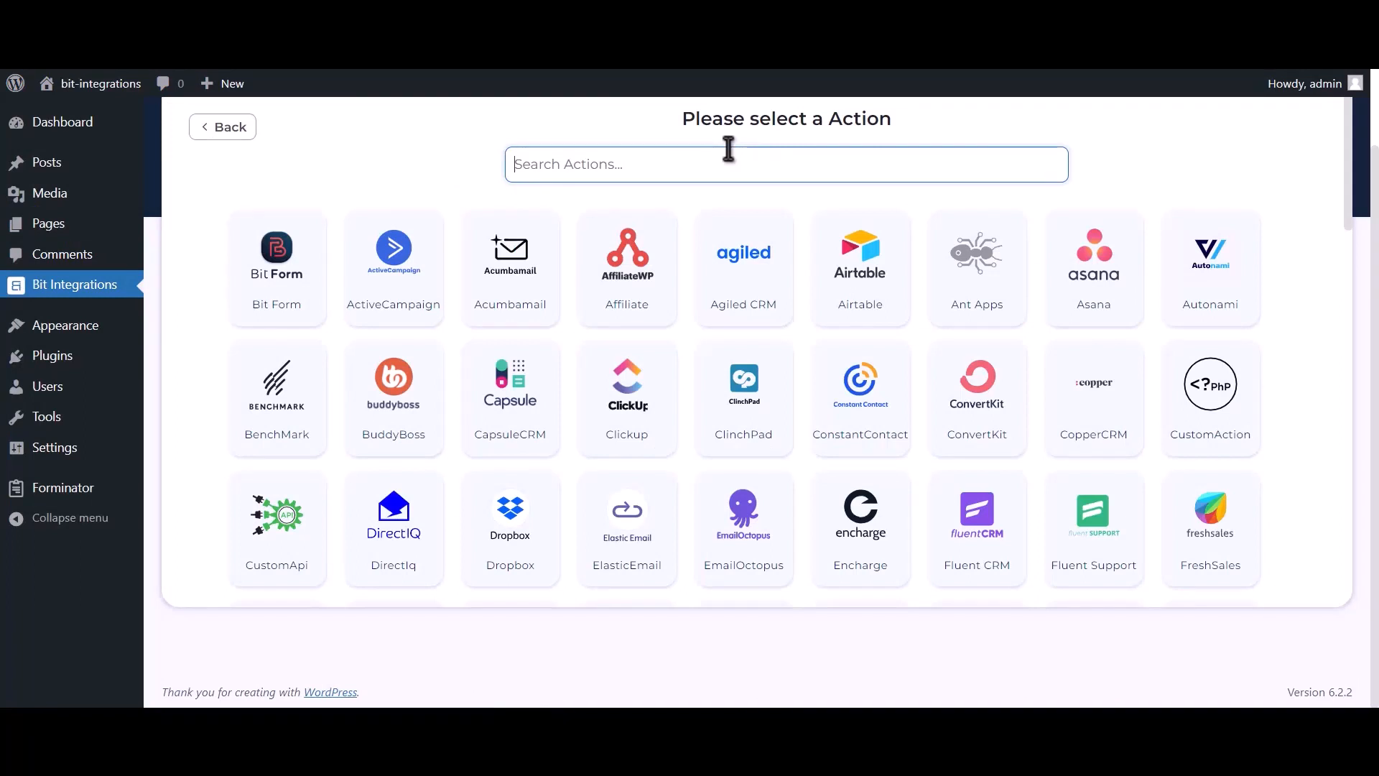
type("Mailup")
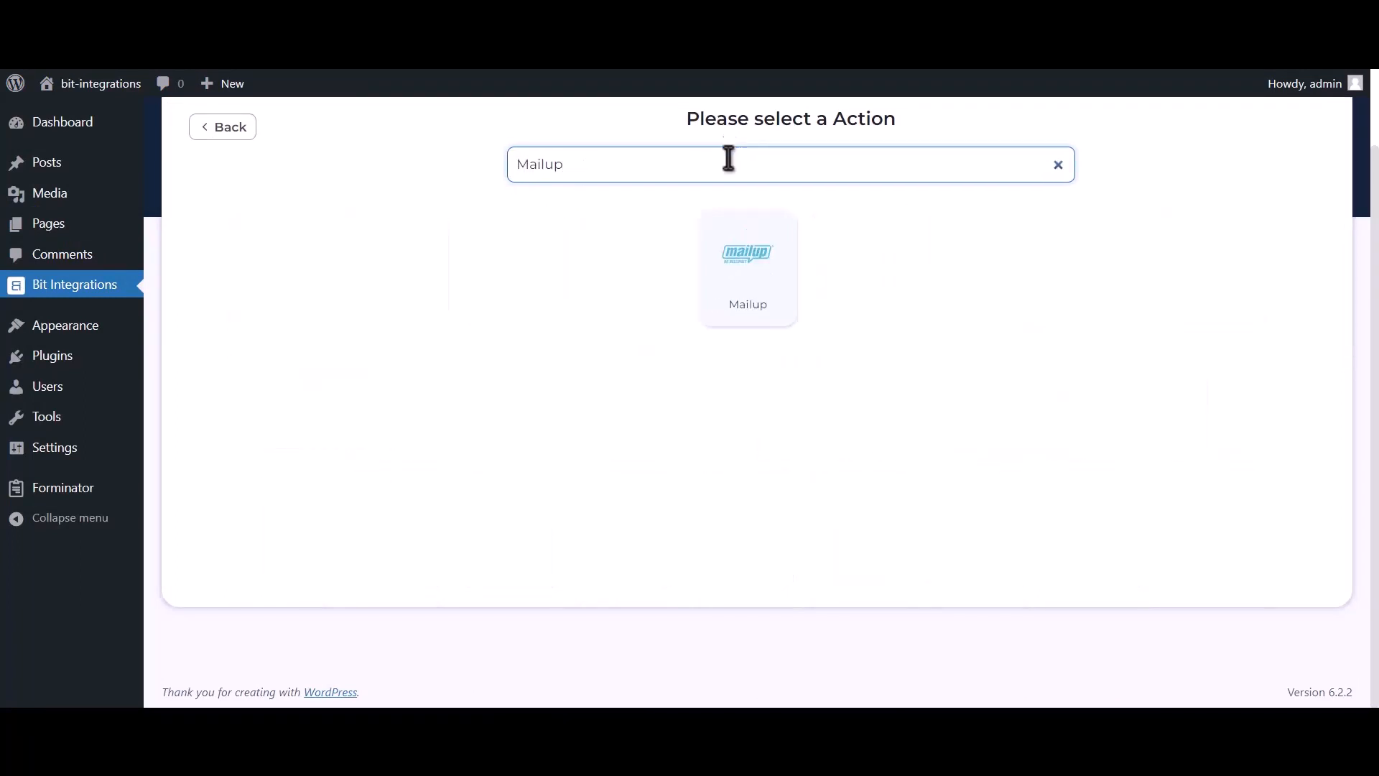
left_click(730, 291)
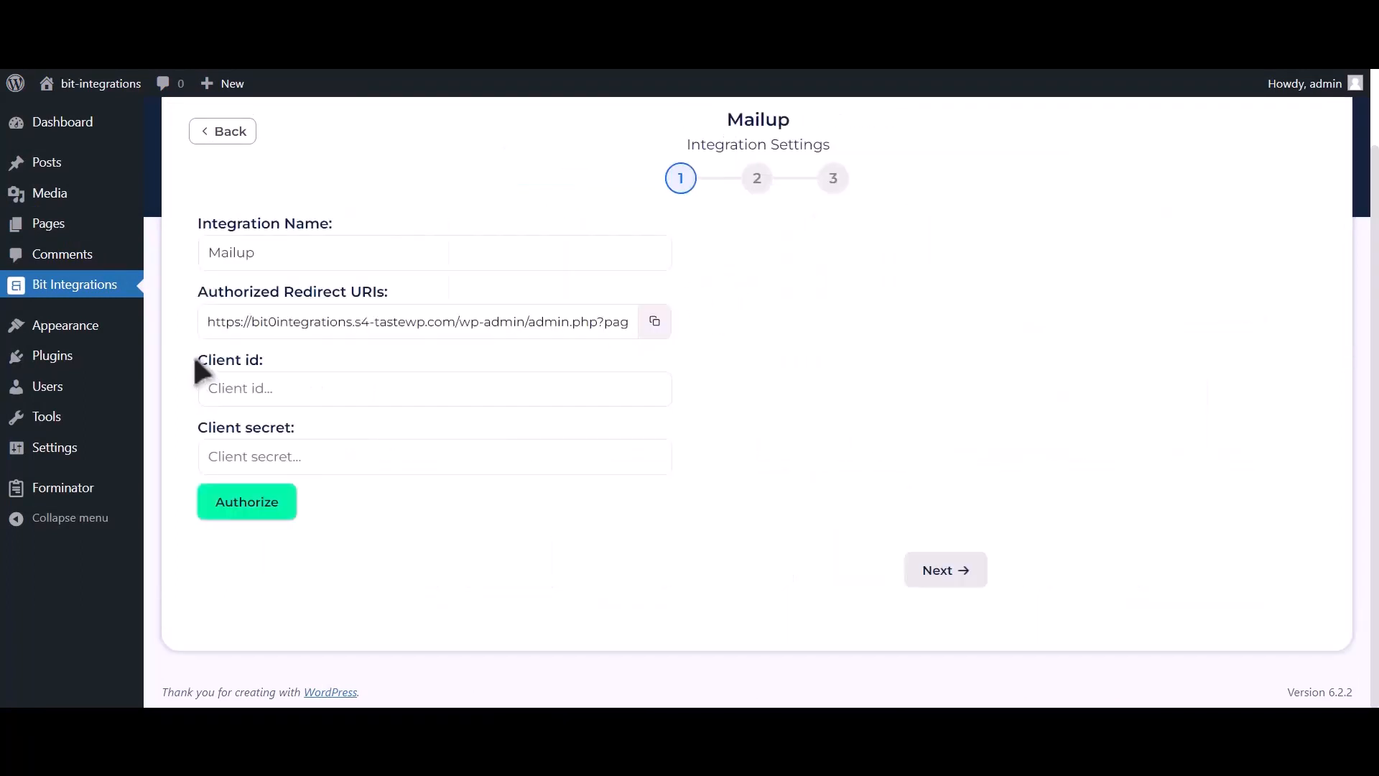
left_click_drag(195, 359, 271, 363)
left_click_drag(201, 429, 292, 424)
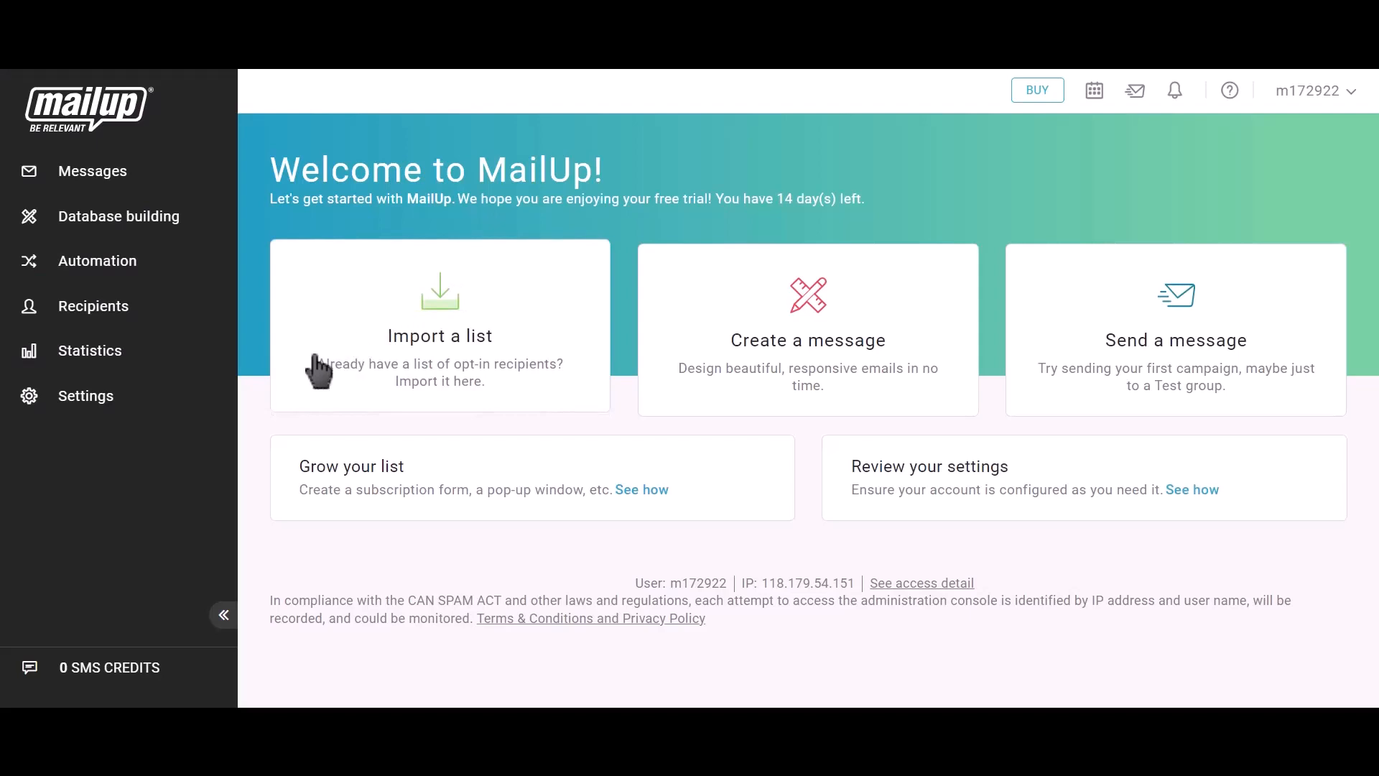
- Switch to the MailUp console and start a new API key in the Developer's corner of the advanced settings
left_click(111, 402)
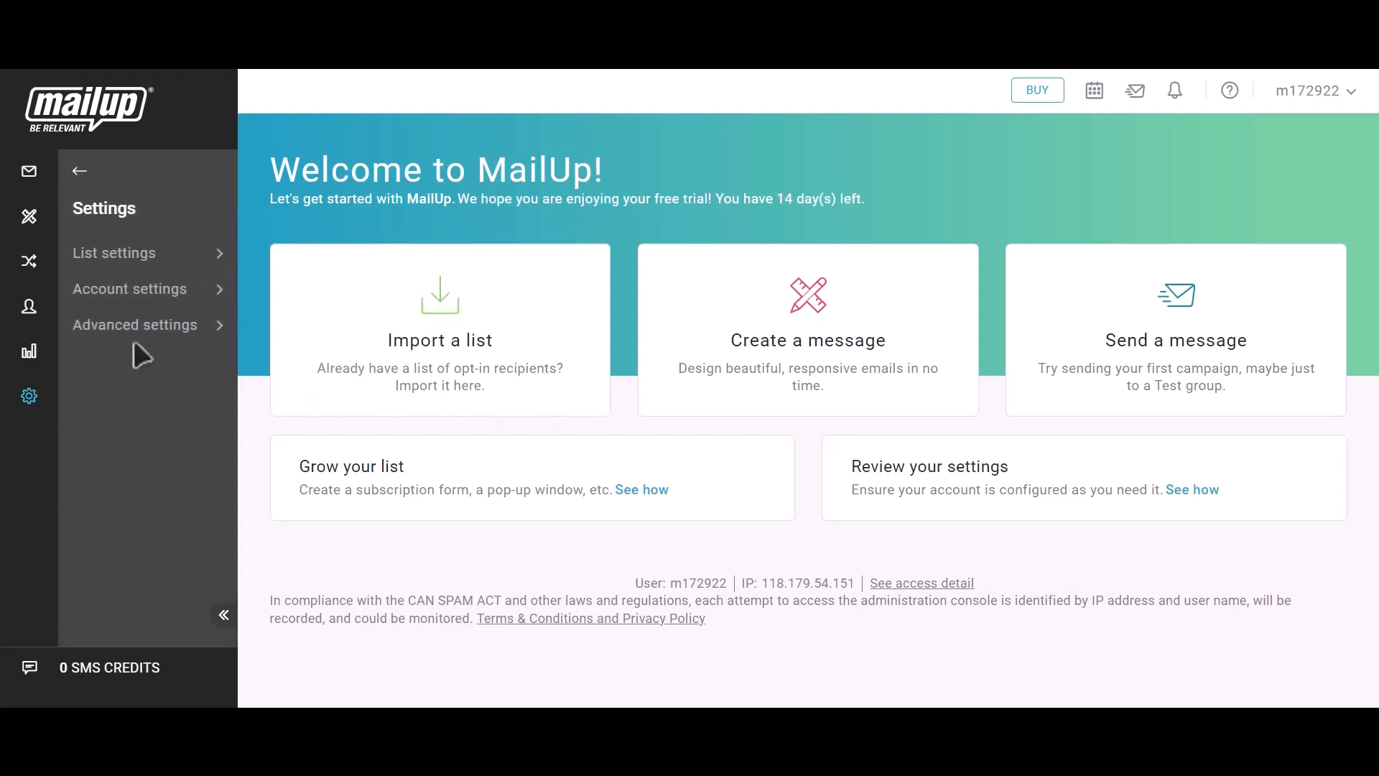
left_click(141, 332)
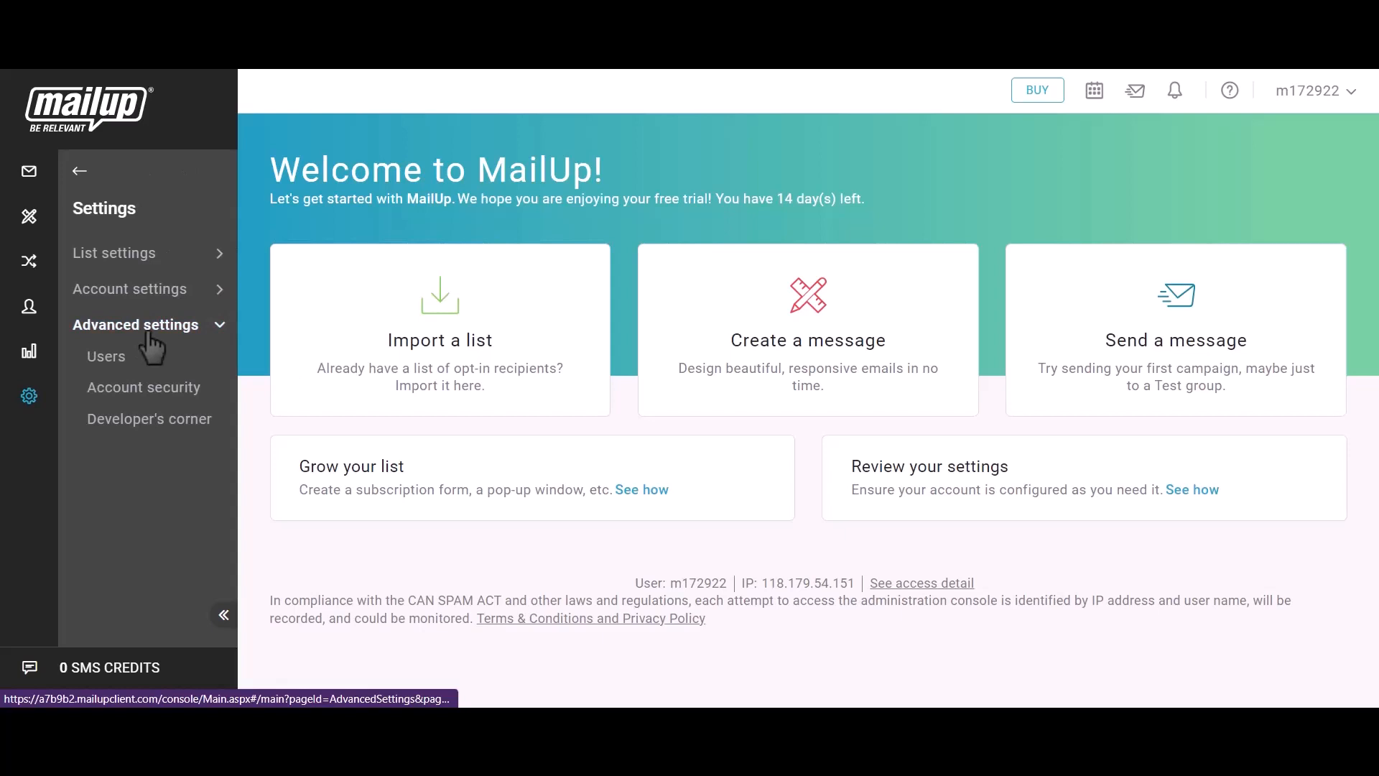
left_click(163, 422)
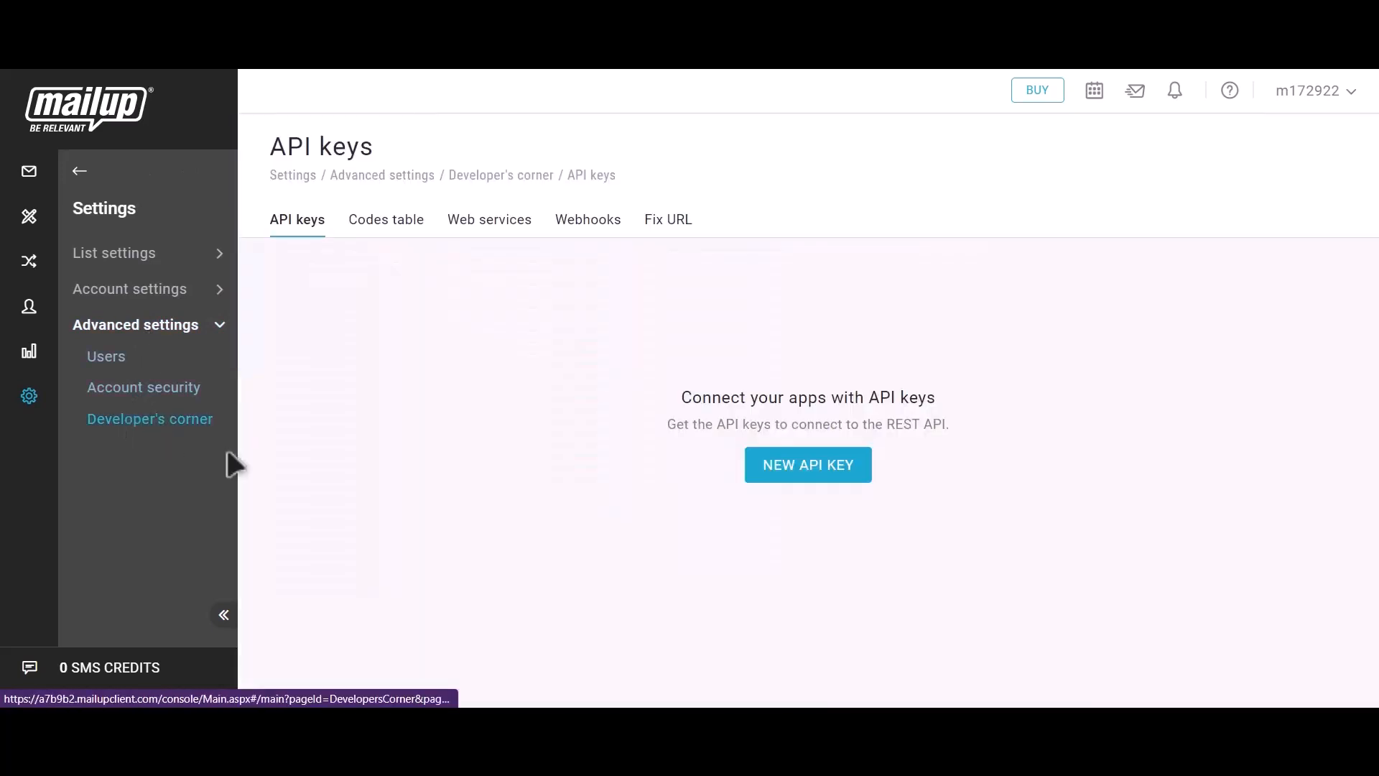
left_click(831, 474)
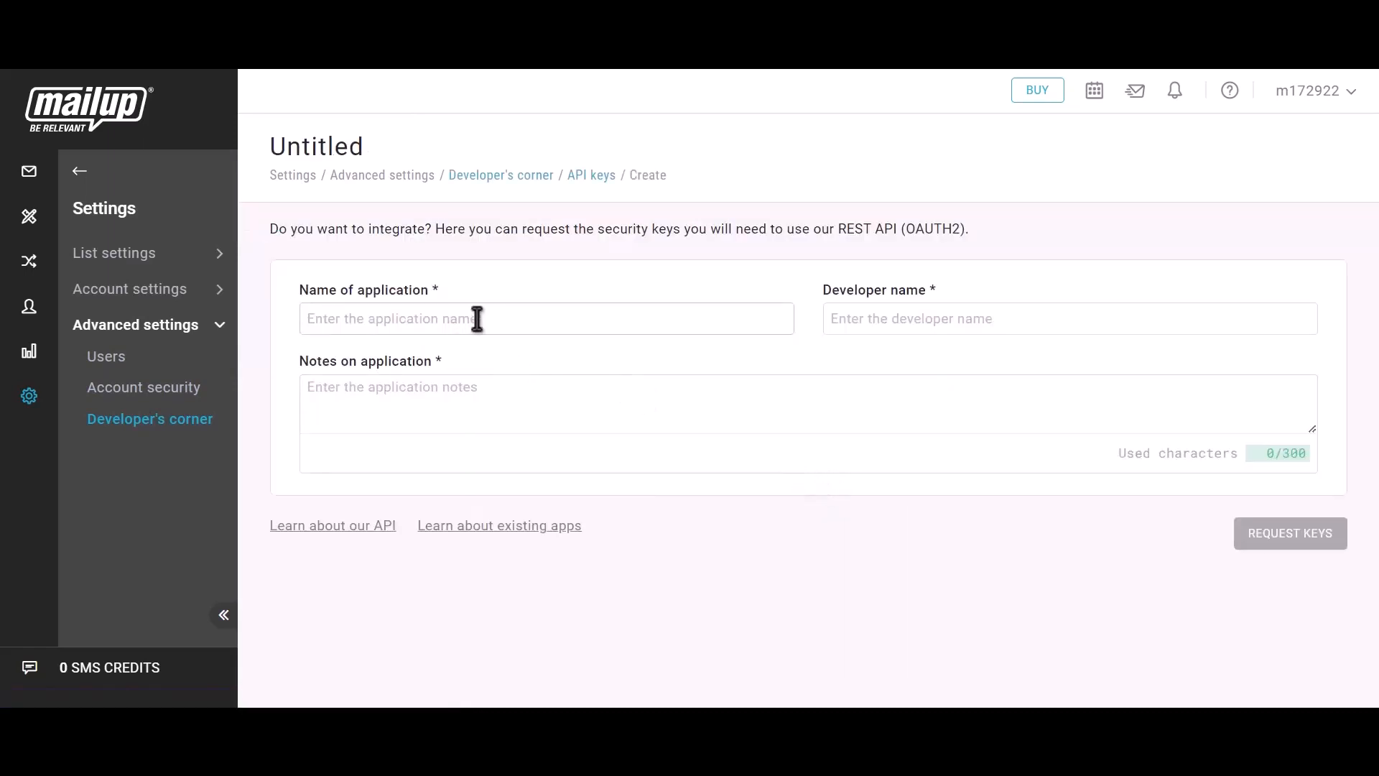
- Fill in the API key request with application name "Bit Integrations", developer name "Bit Integrations" and notes "Bit integrations"
type("Bit In")
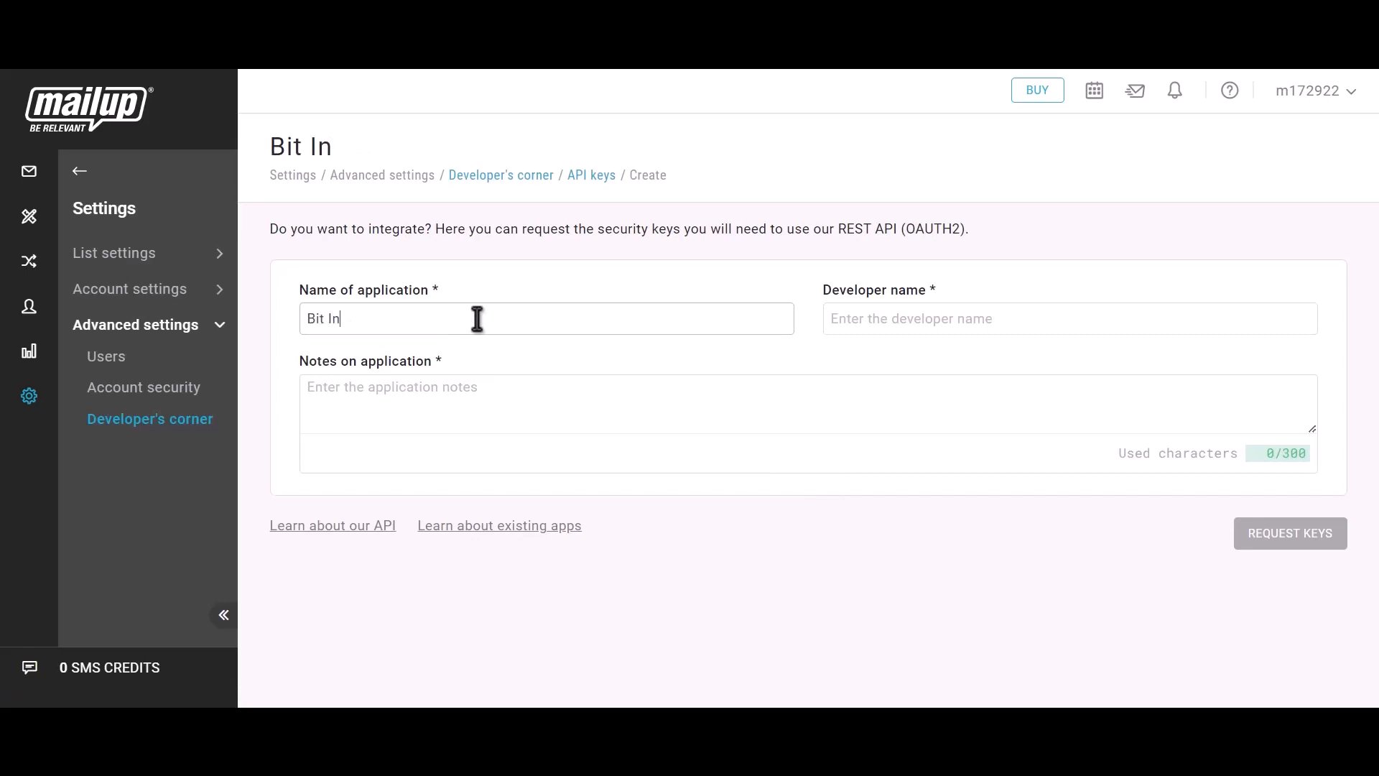
type("tegrations")
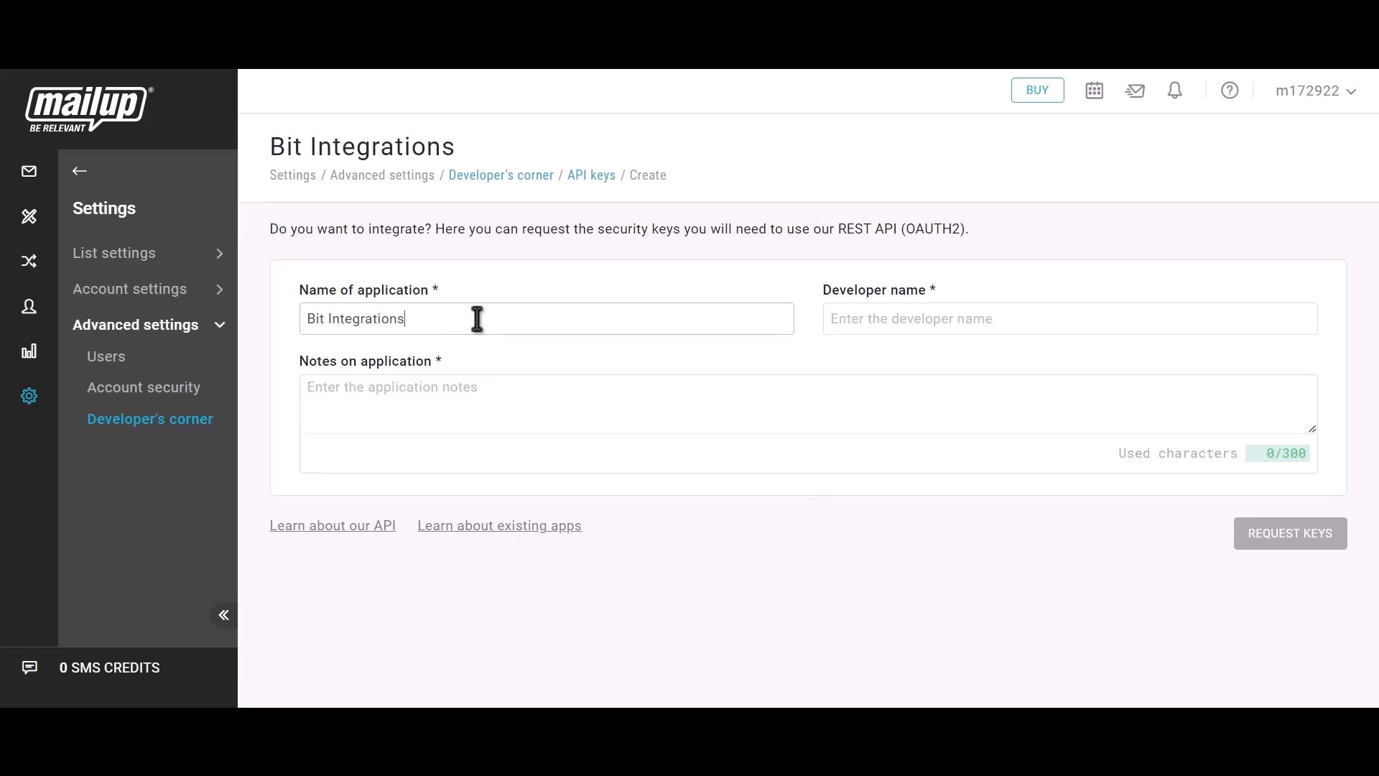
left_click(909, 323)
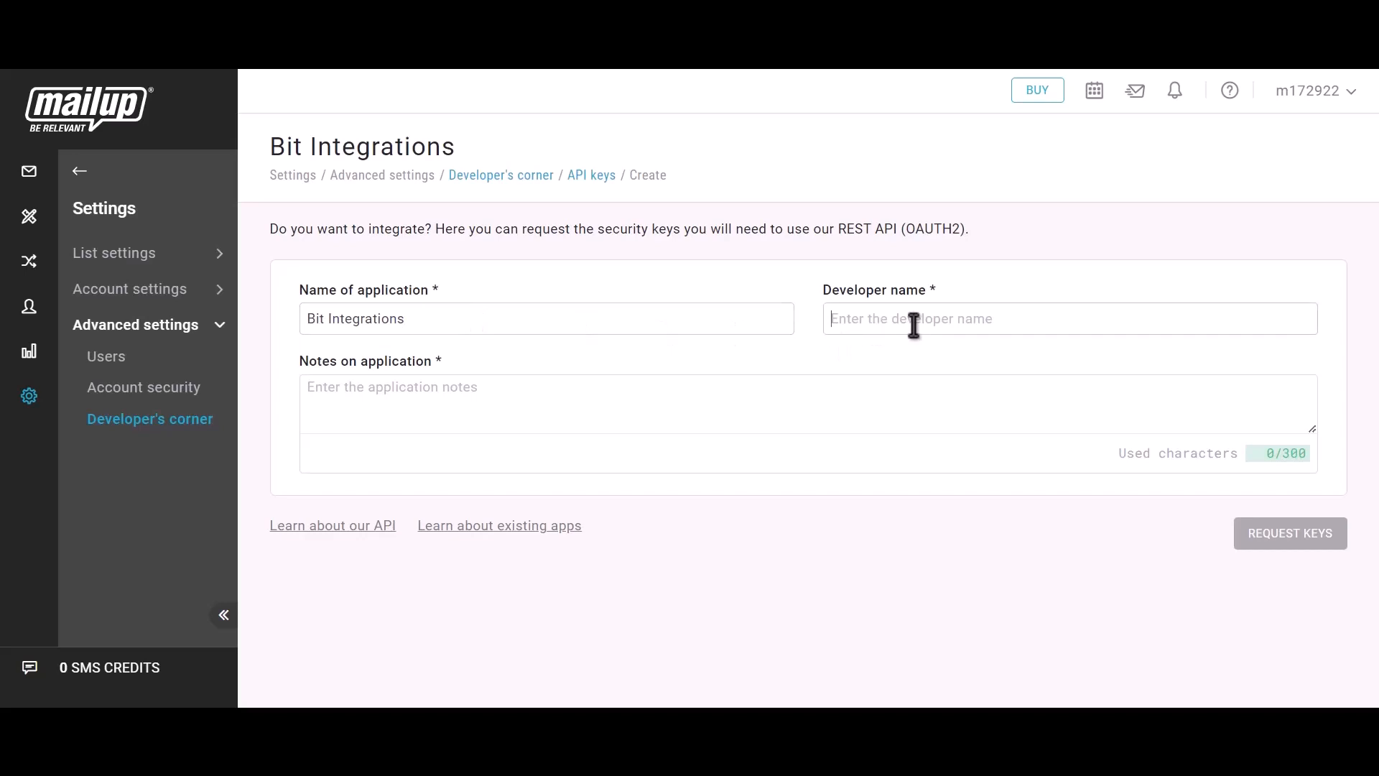
type("Bit Integrations")
left_click(437, 409)
type("Bit in")
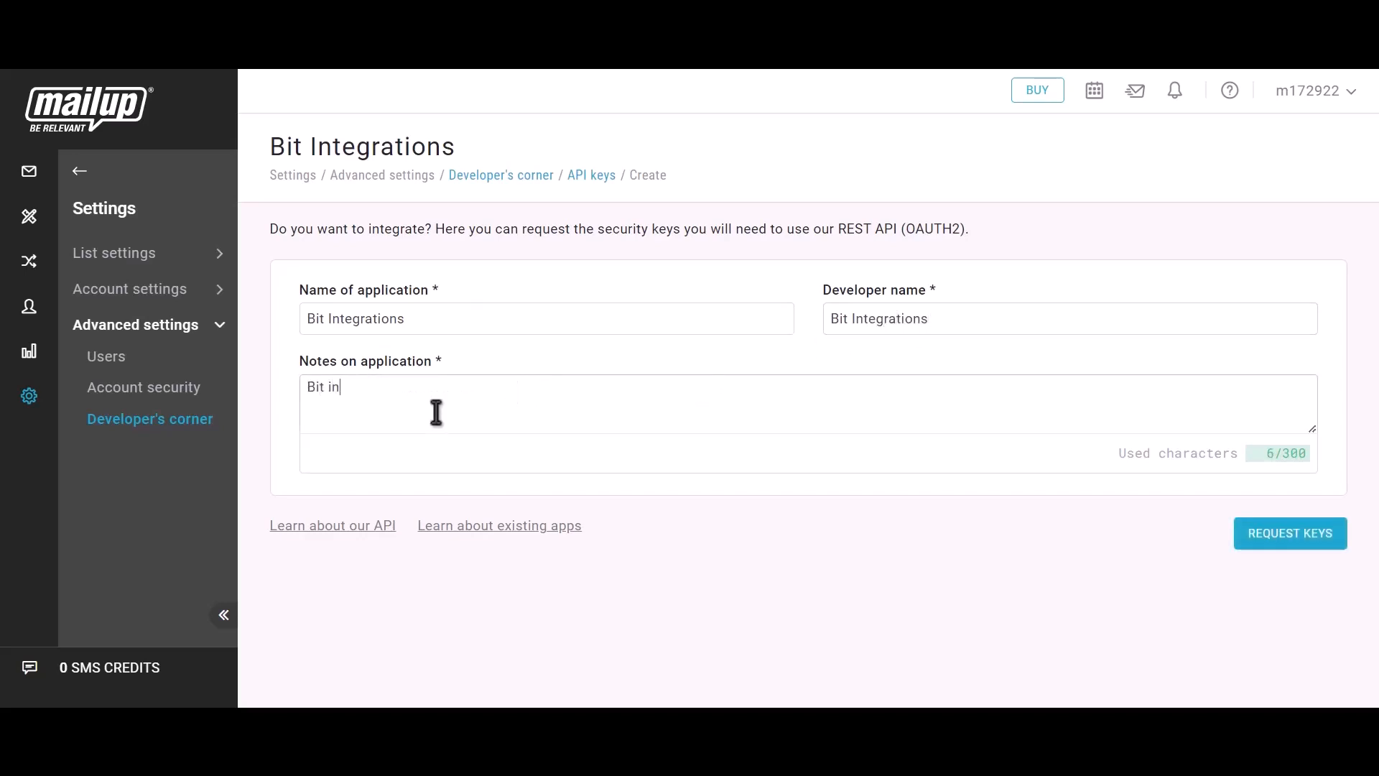
type("tegrations")
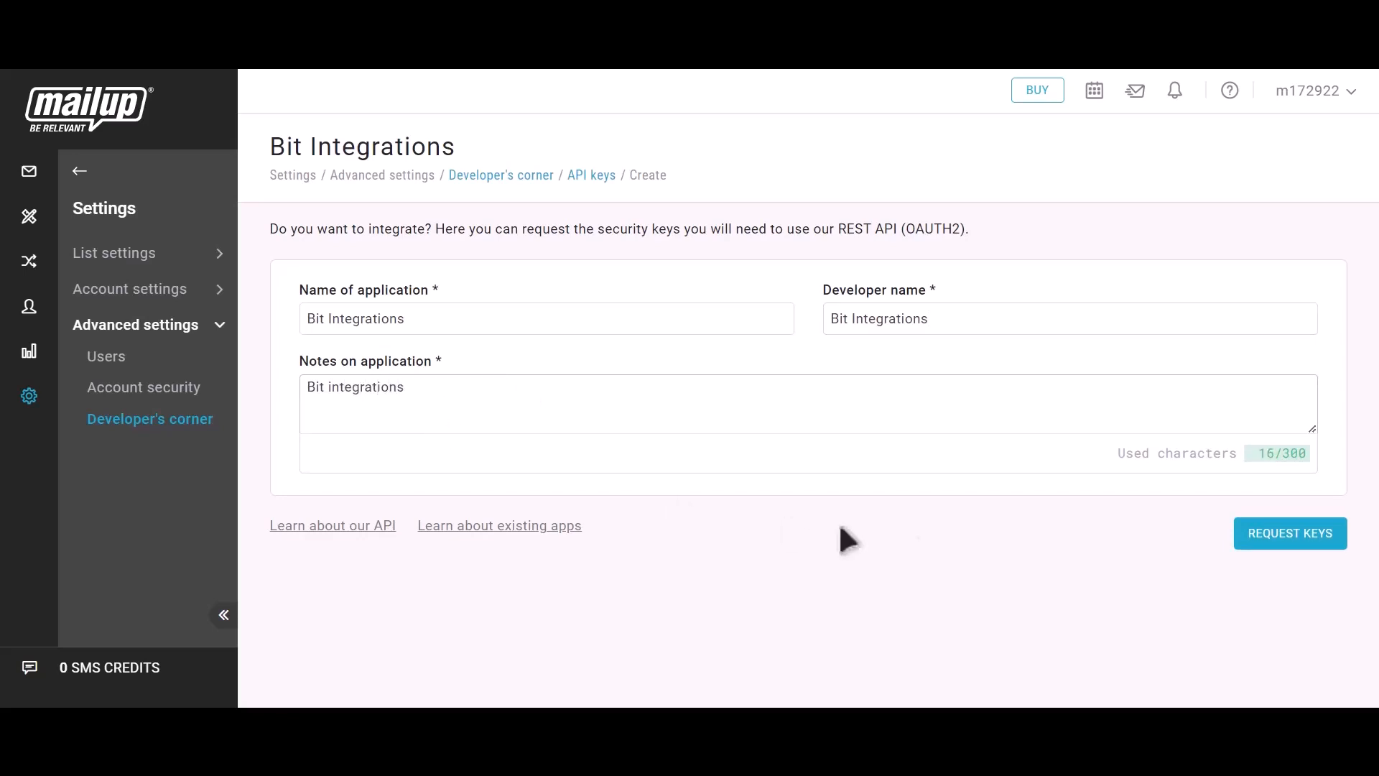
- Request the MailUp API keys and copy the new application's client ID into the client id field of the Bit Integrations Mailup settings
left_click(1307, 545)
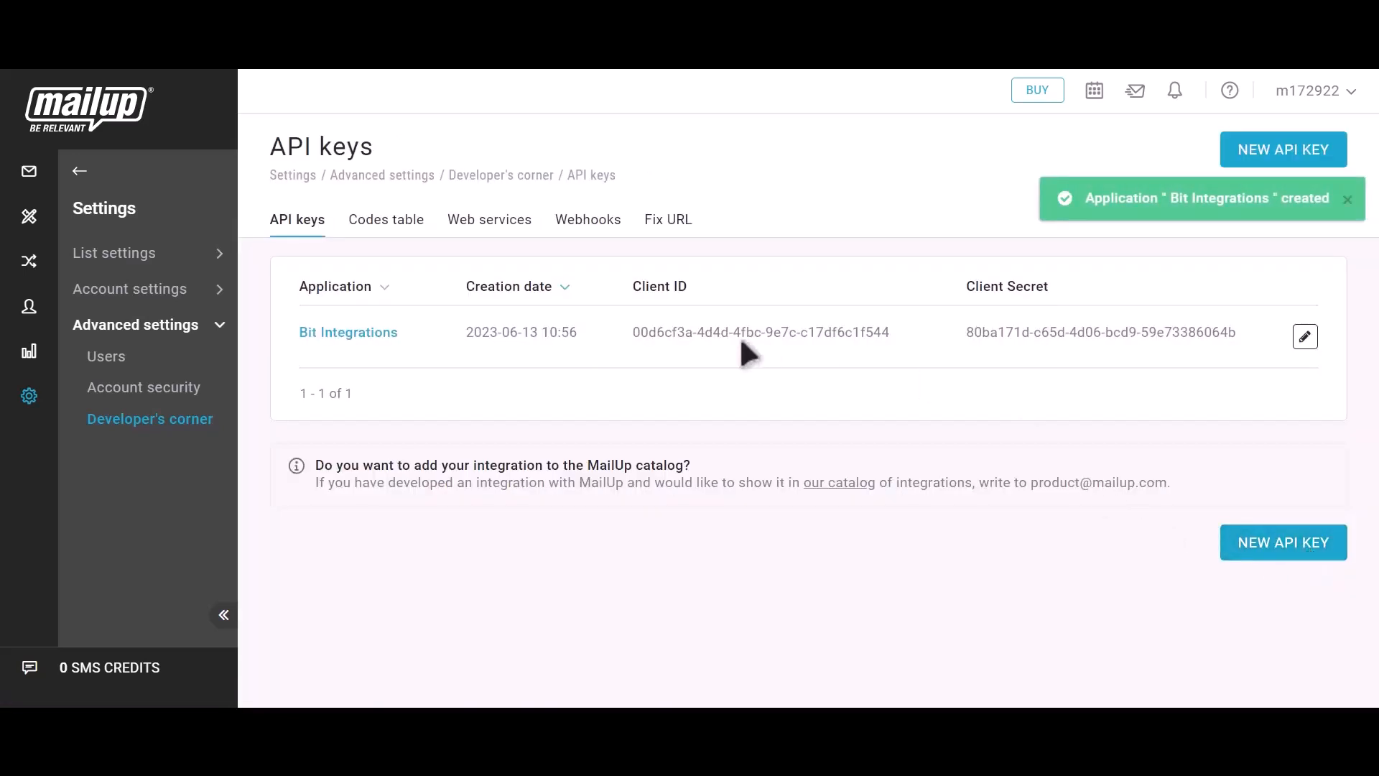
left_click_drag(628, 291, 699, 299)
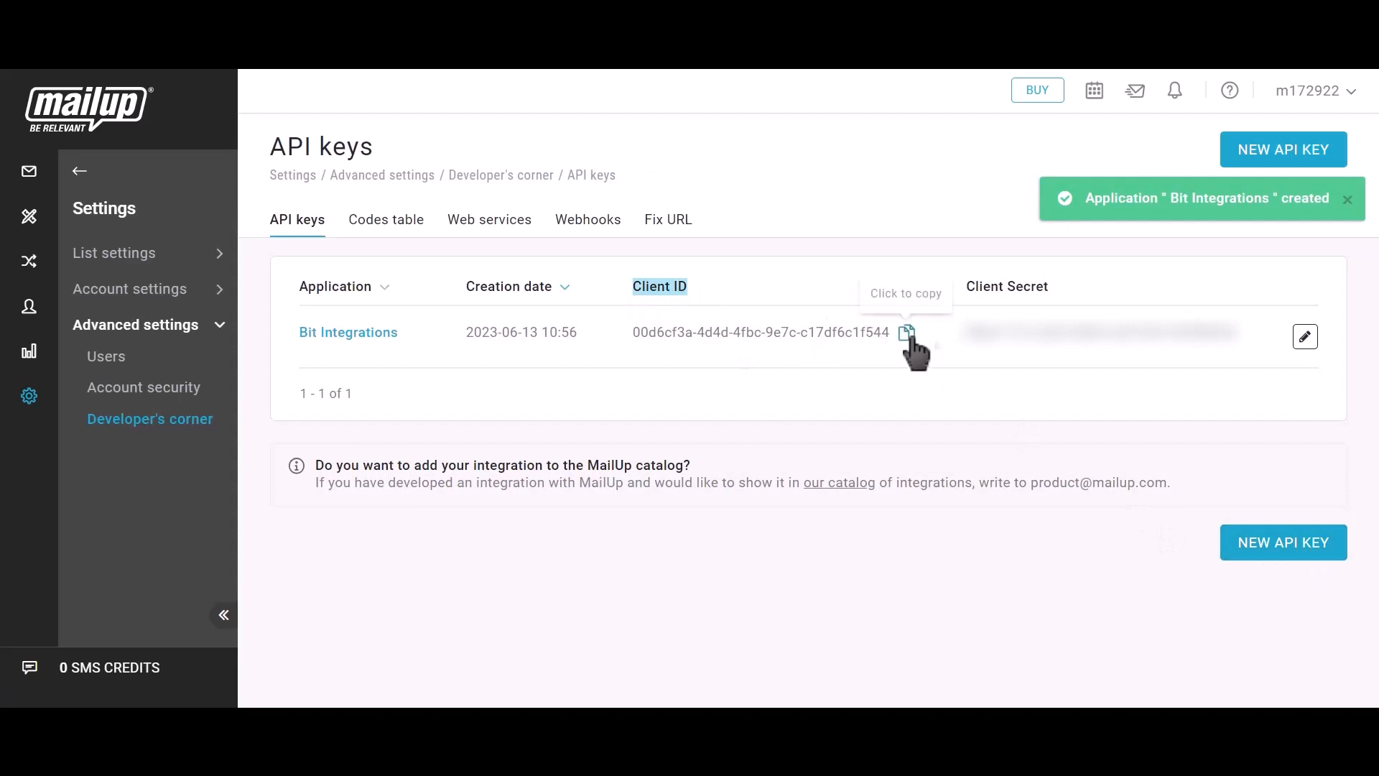
left_click(909, 334)
left_click(409, 71)
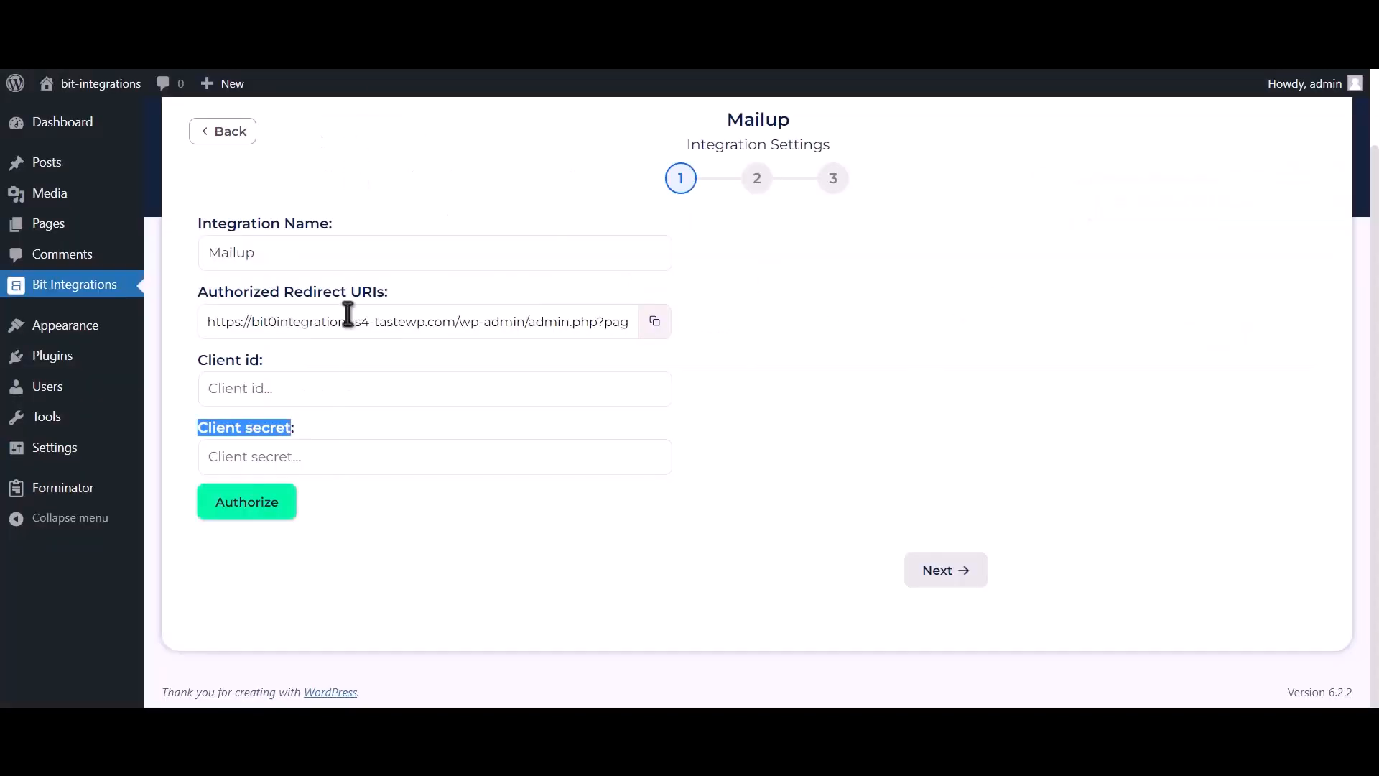
left_click(338, 395)
key("ctrl+v")
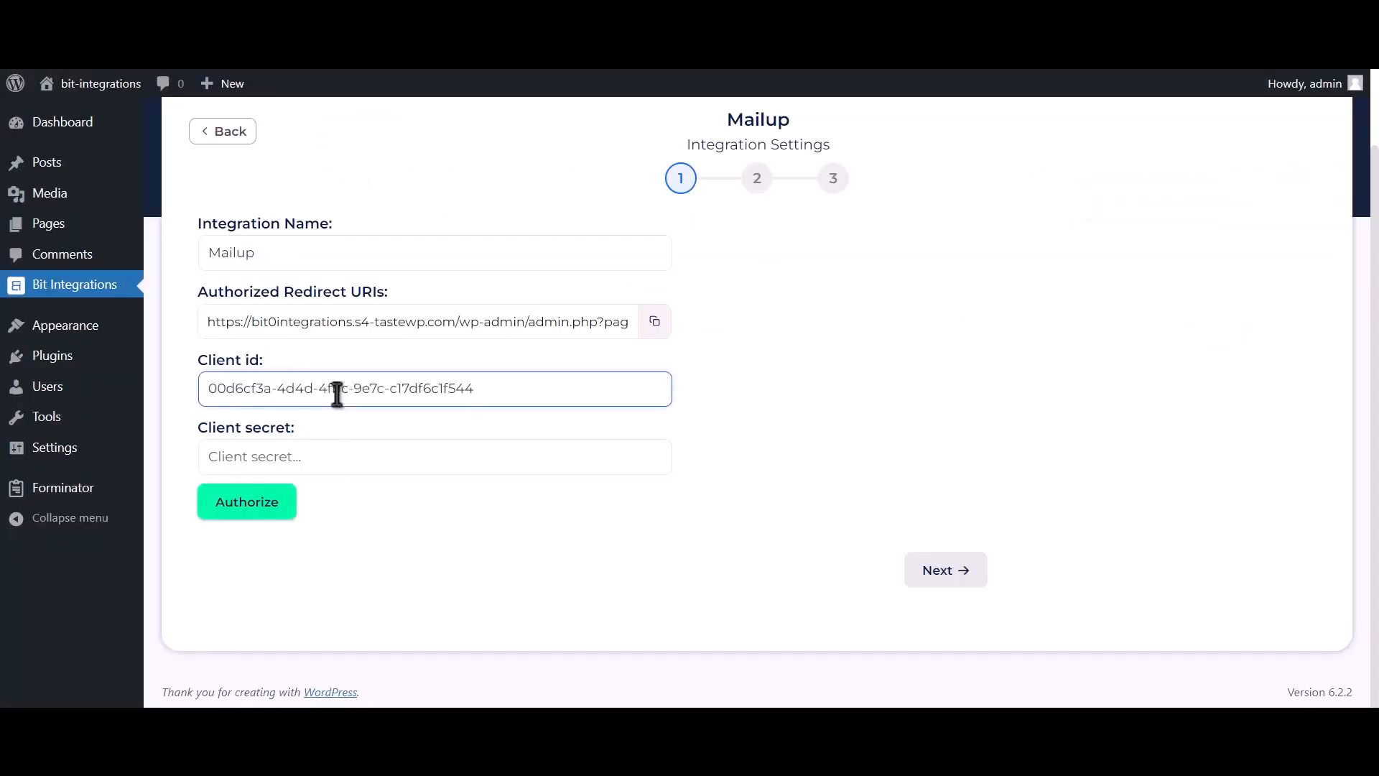
- Copy the client secret from the MailUp API keys and paste it into the client secret field in Bit Integrations
left_click(446, 66)
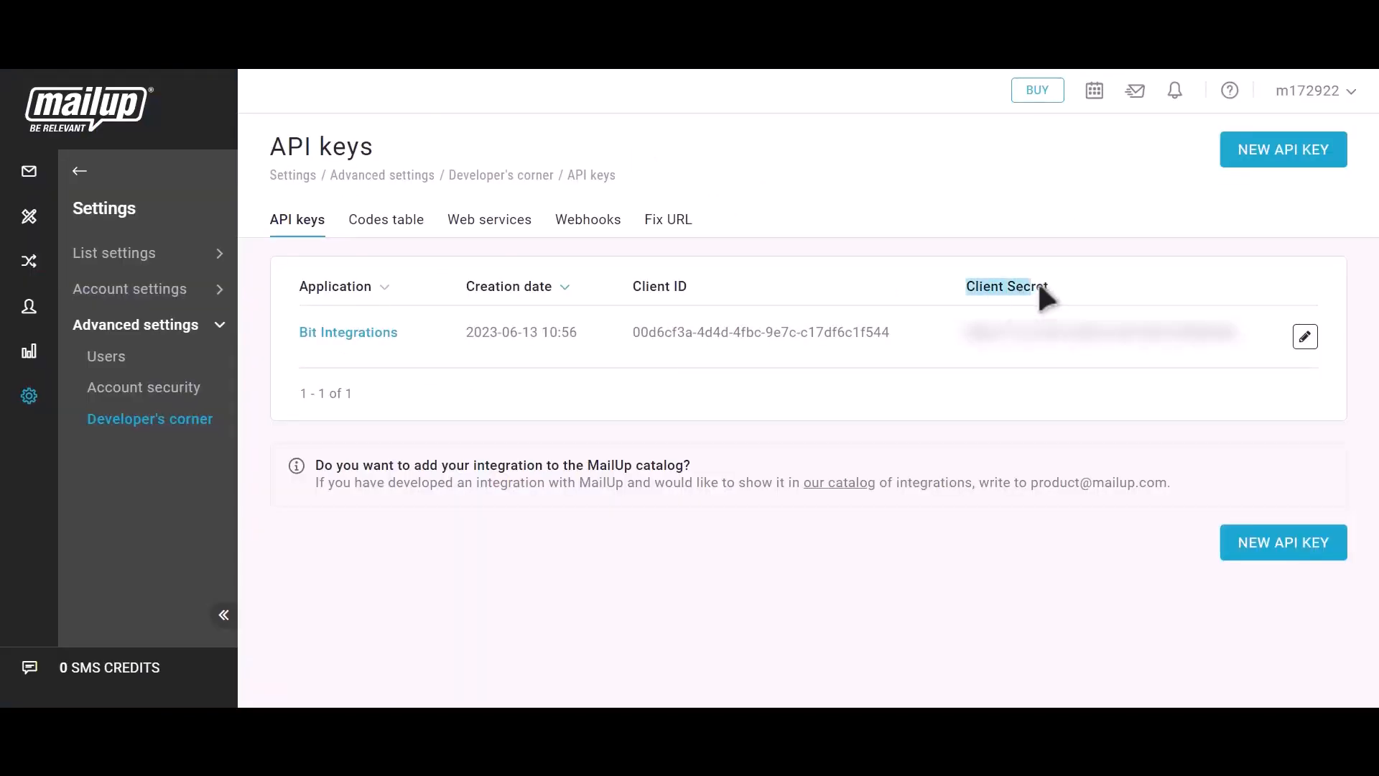
left_click(1255, 335)
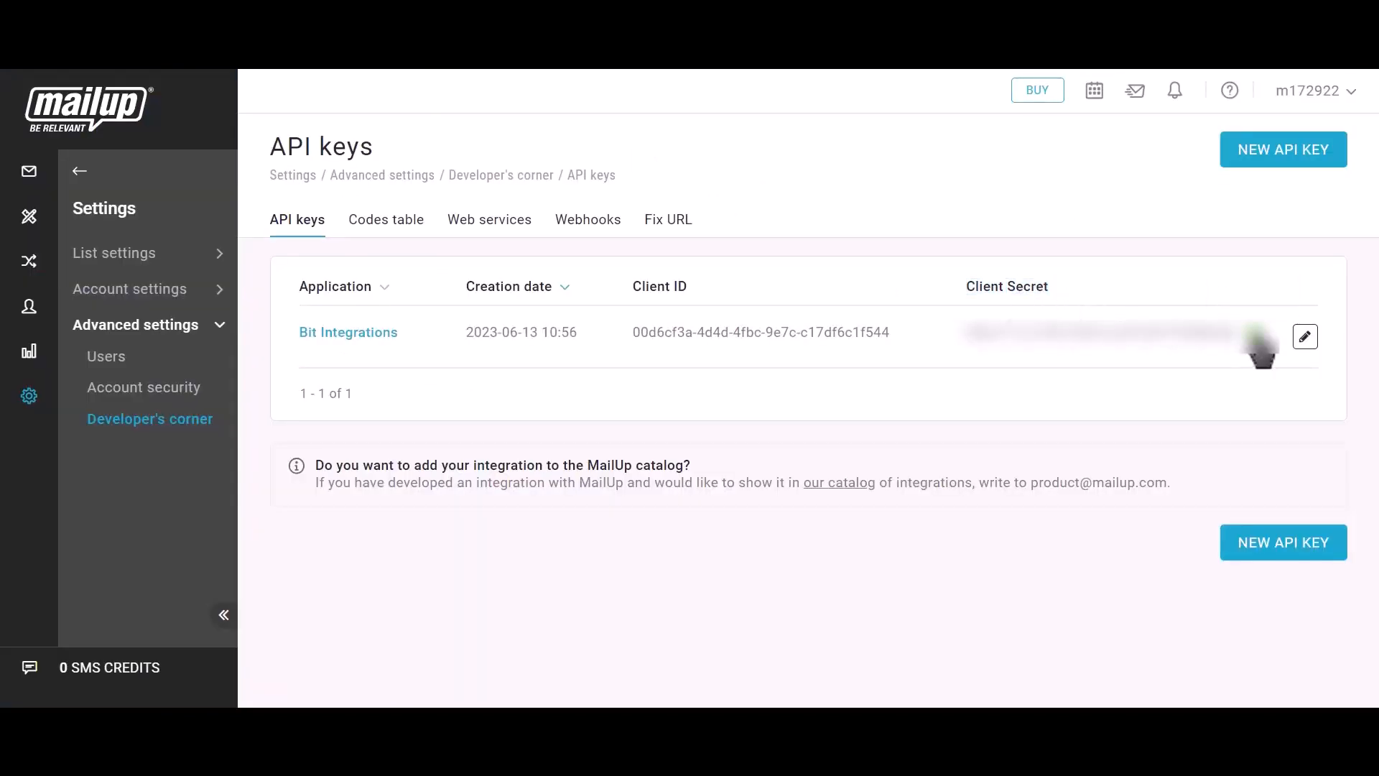
left_click(308, 58)
left_click(326, 468)
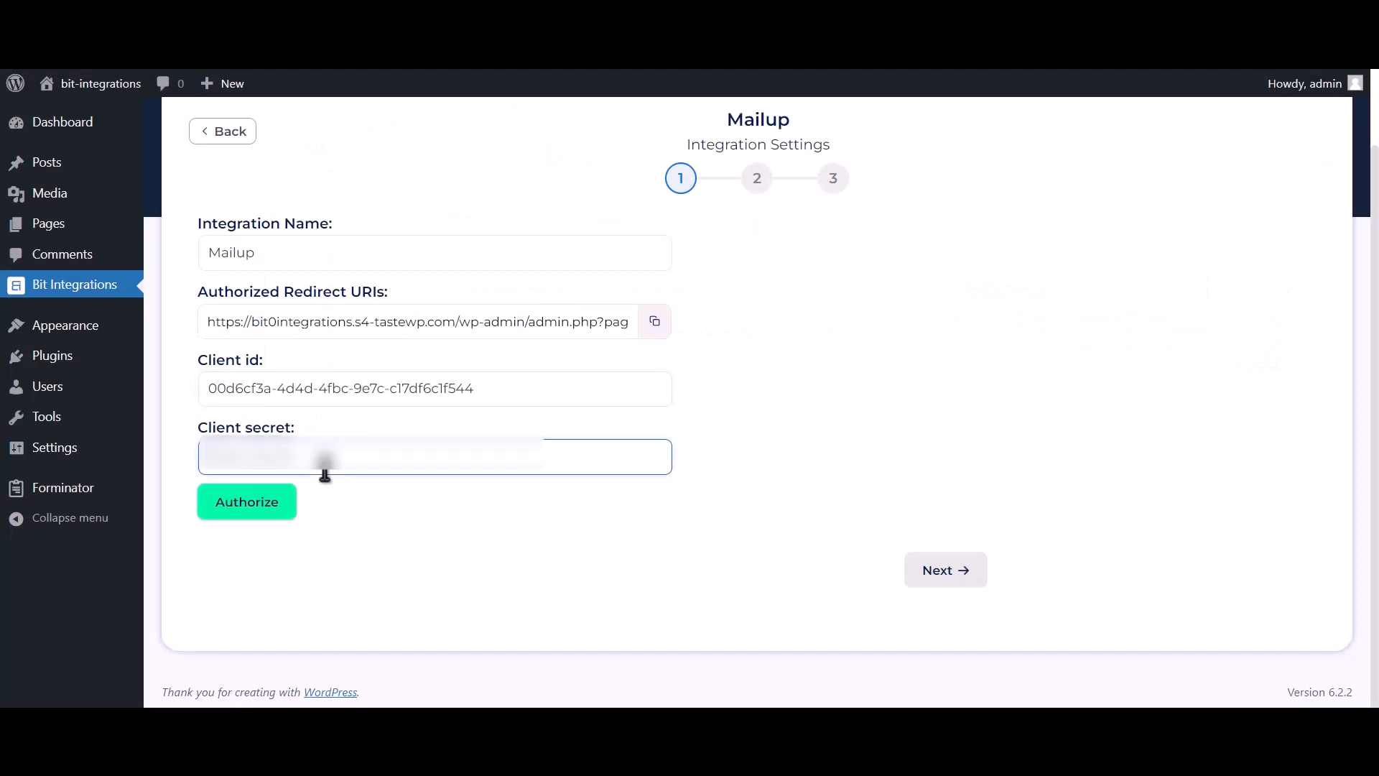
key("ctrl+v")
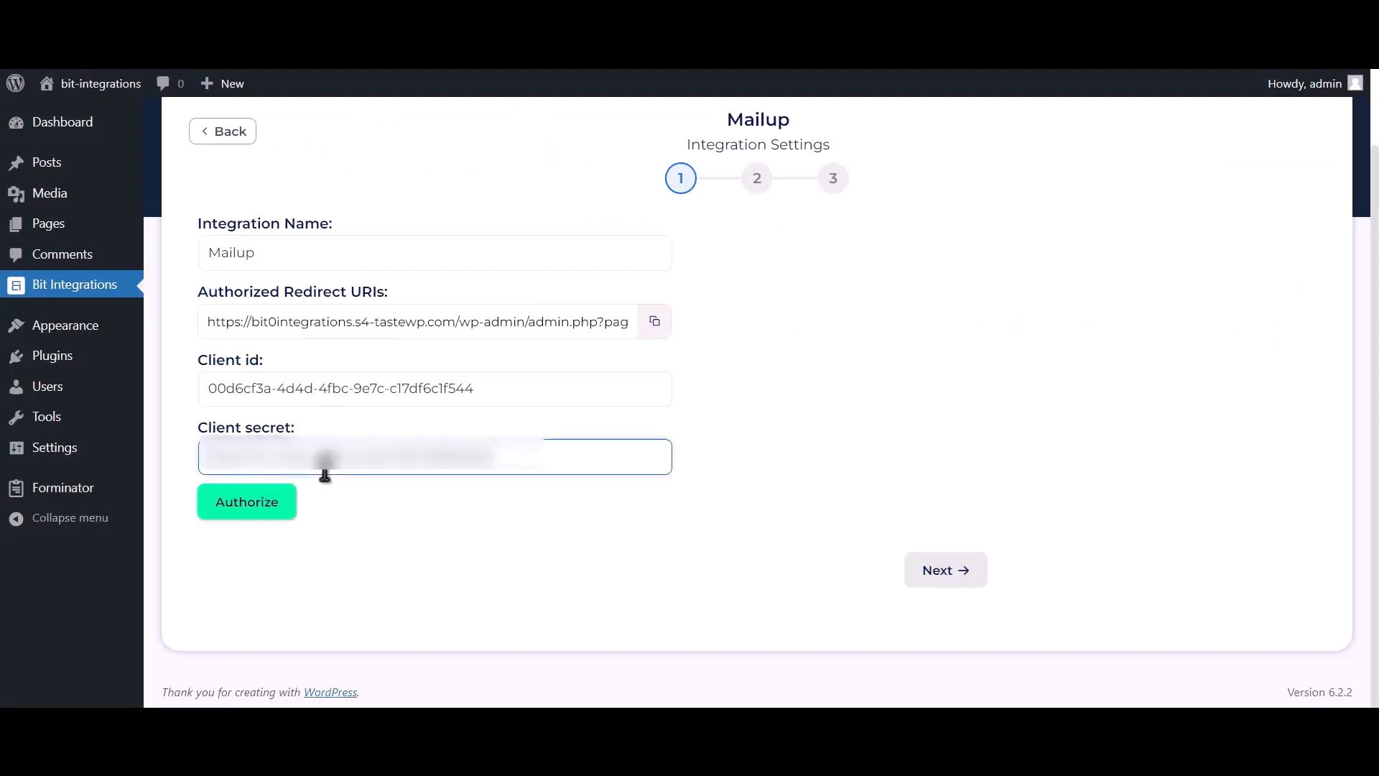
- Authorize the Mailup connection by logging on with the account username and password and confirming access for the Bit Integrations app
left_click(245, 511)
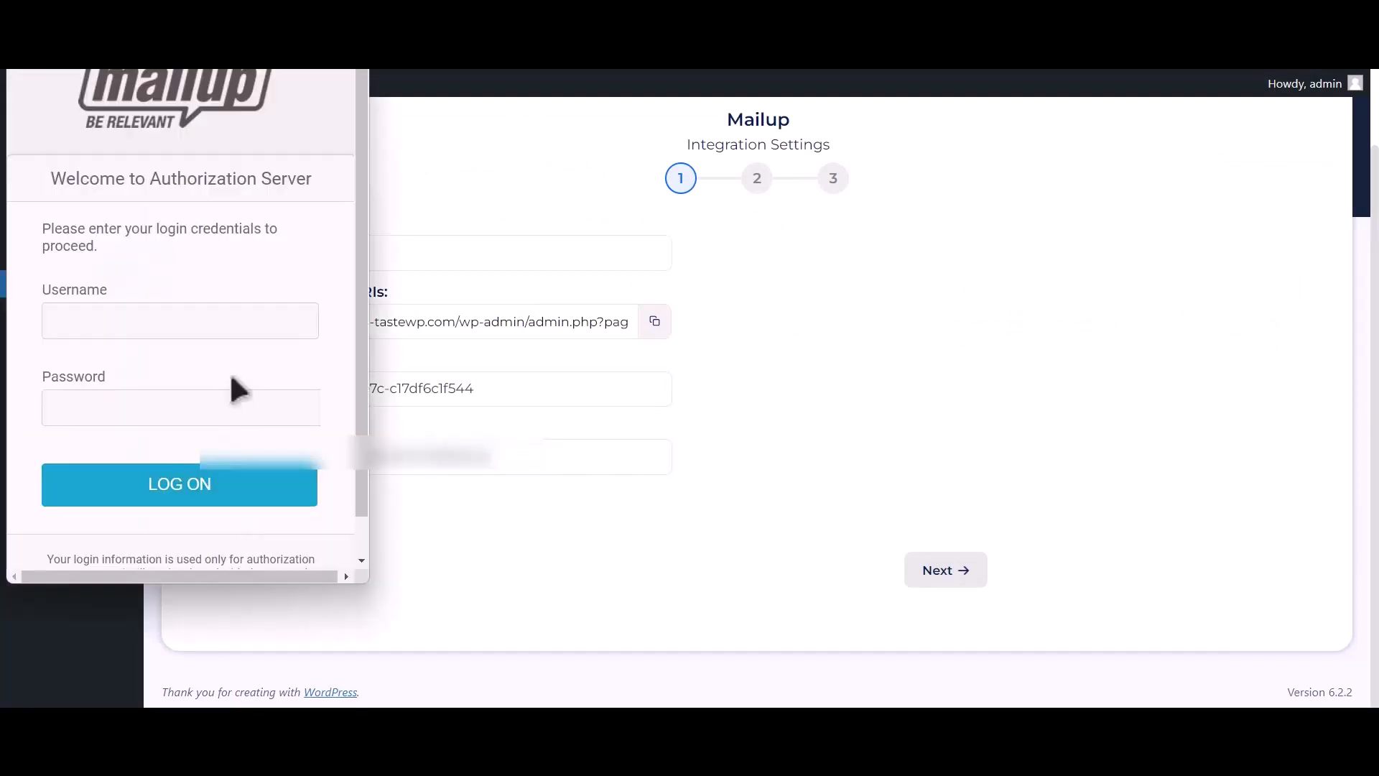
left_click(261, 321)
left_click(299, 360)
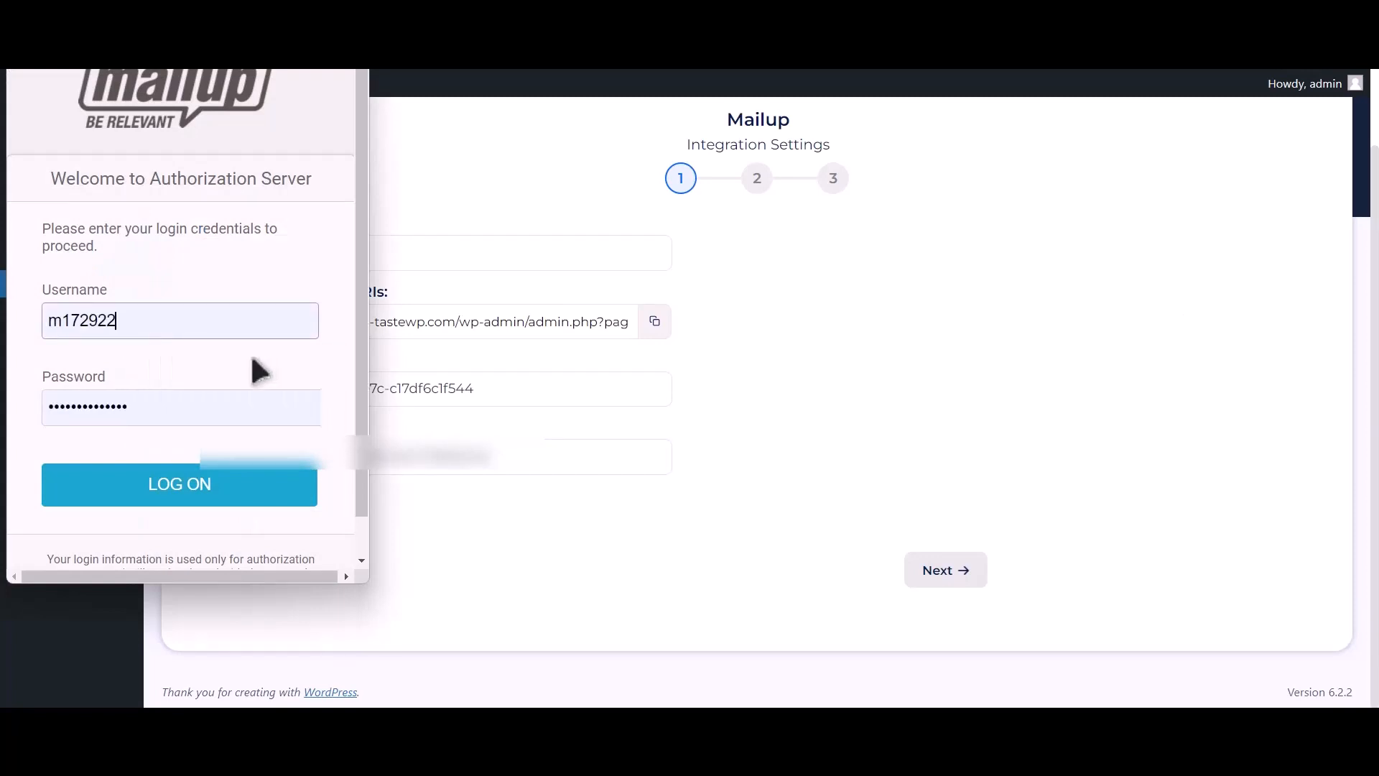
left_click(208, 499)
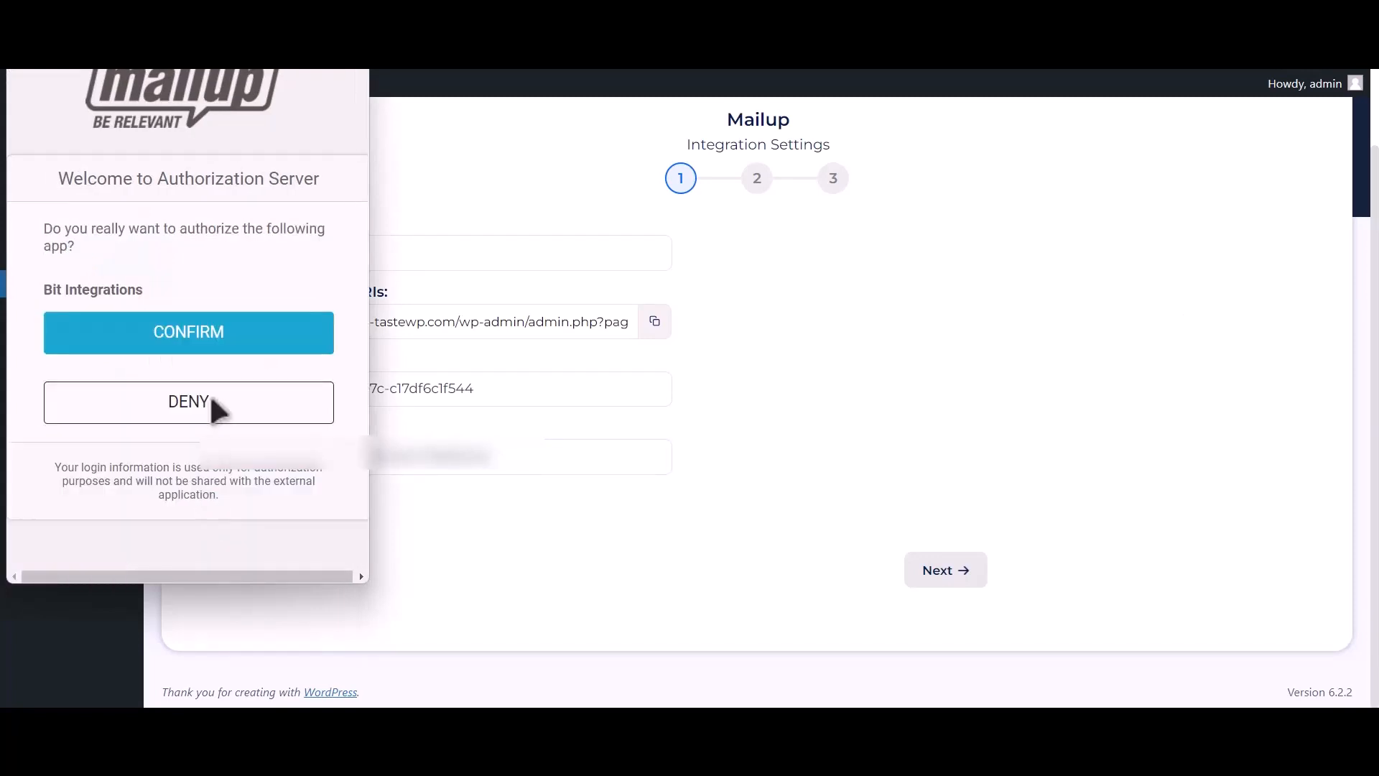
left_click(298, 344)
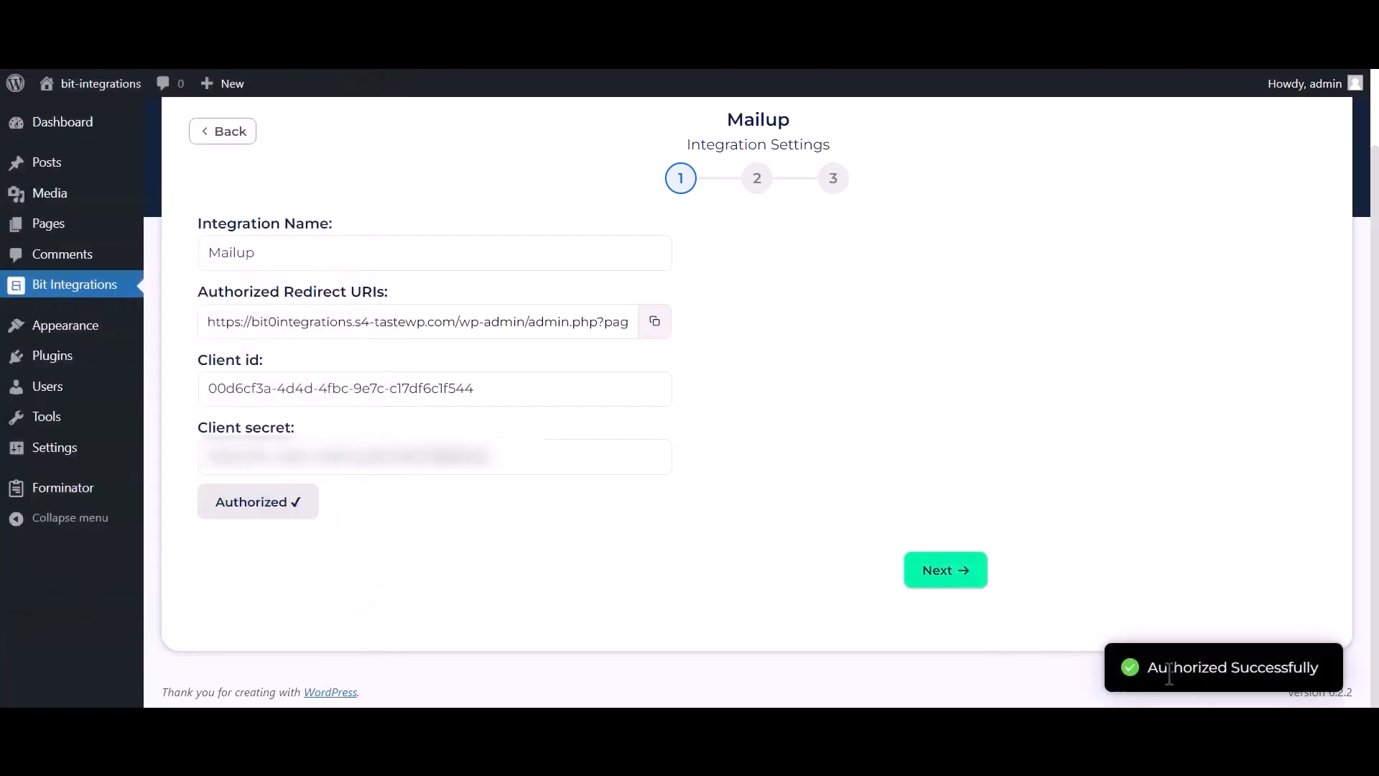
left_click_drag(1149, 671, 1317, 667)
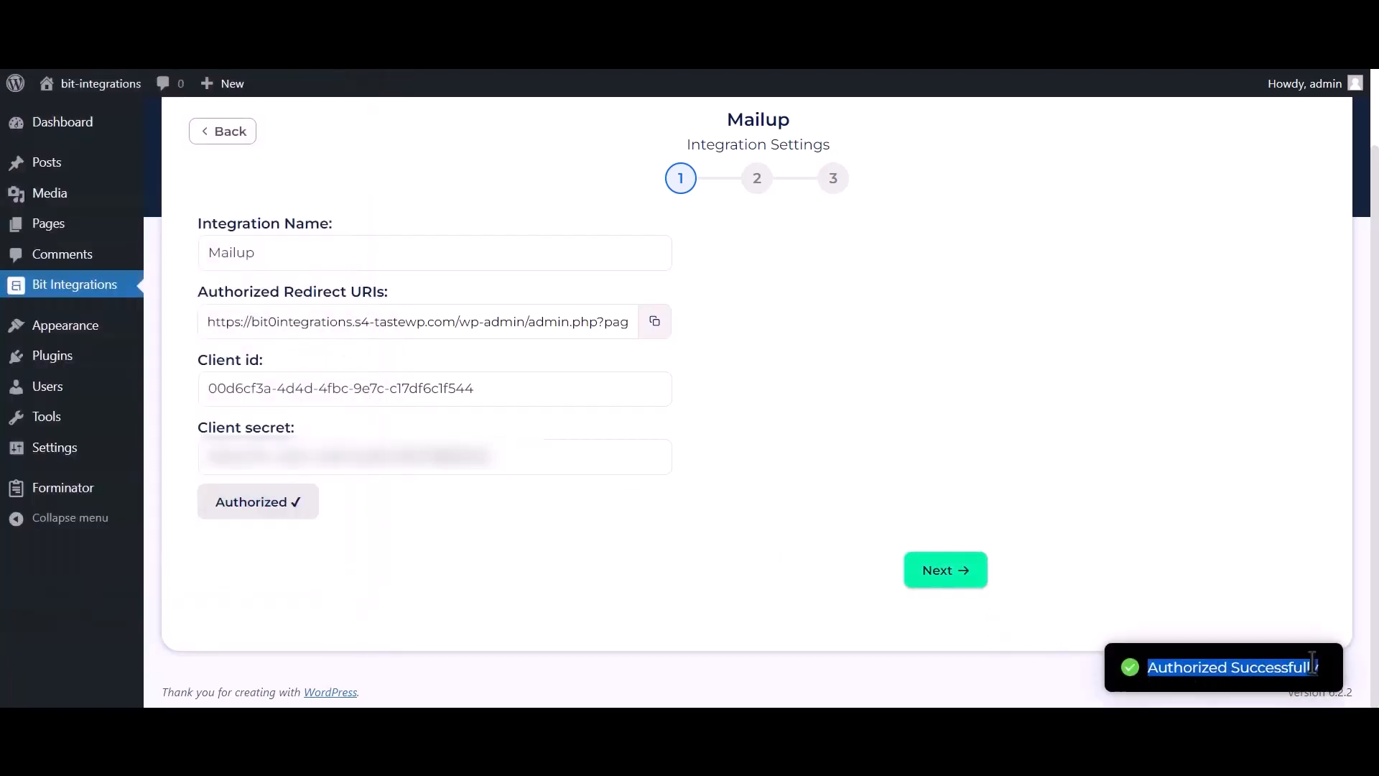
- Continue to the second stage of the Mailup integration settings and select the list News and the group TEST
left_click(945, 569)
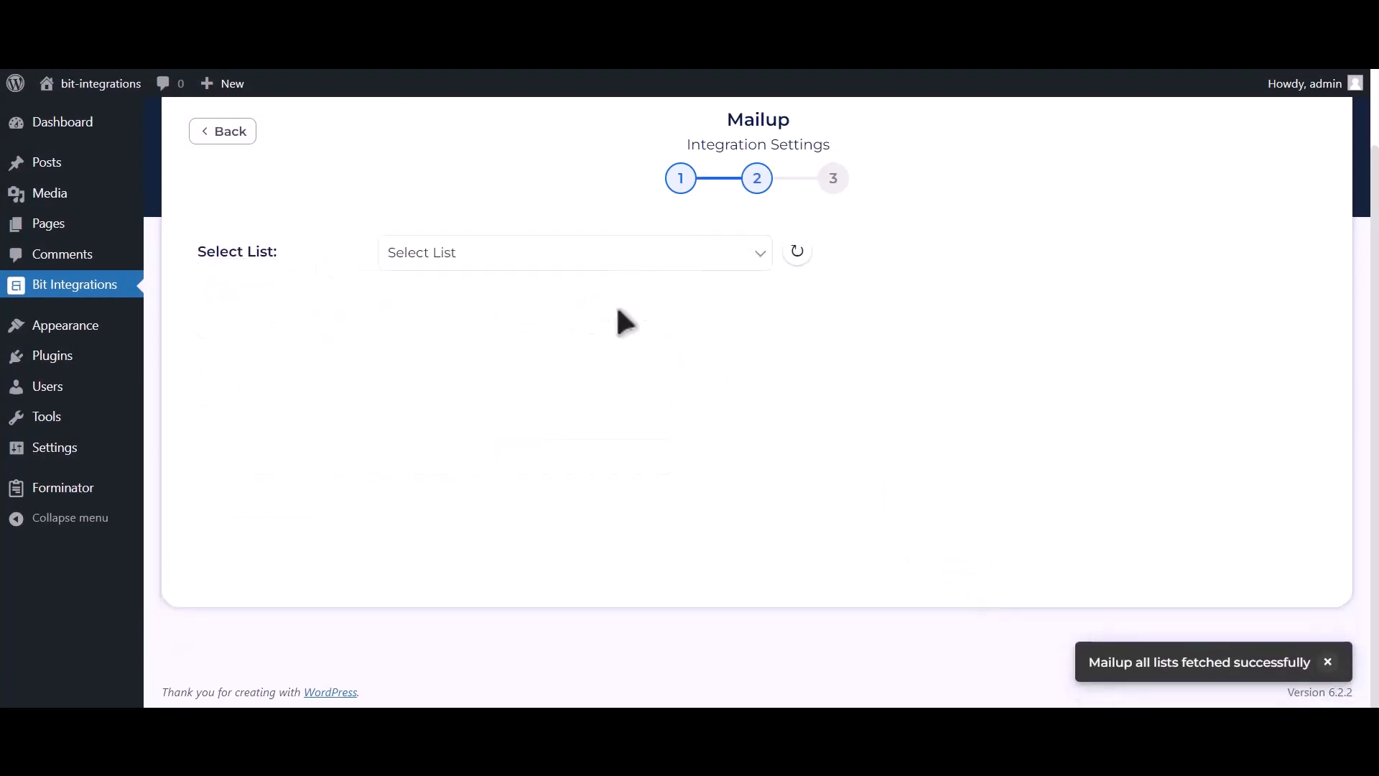
left_click(547, 260)
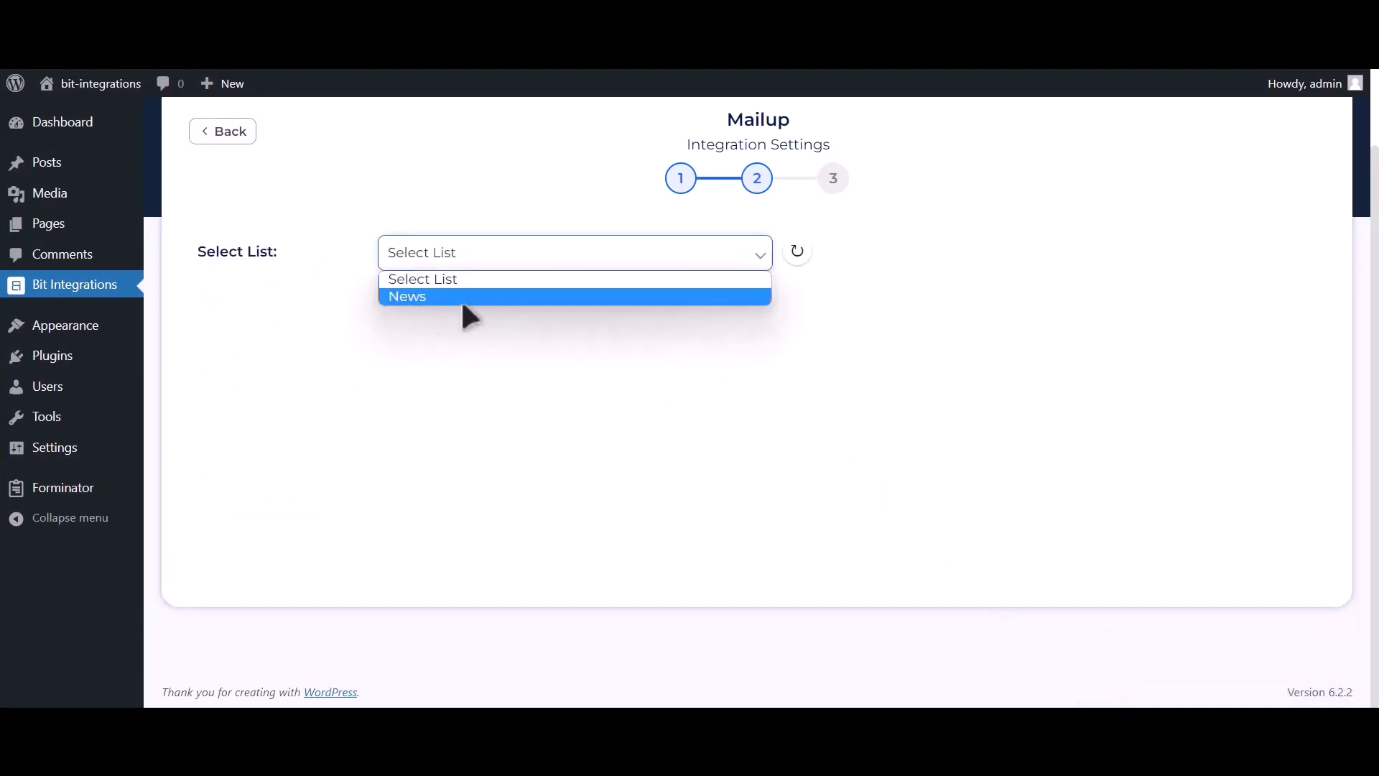
left_click(507, 297)
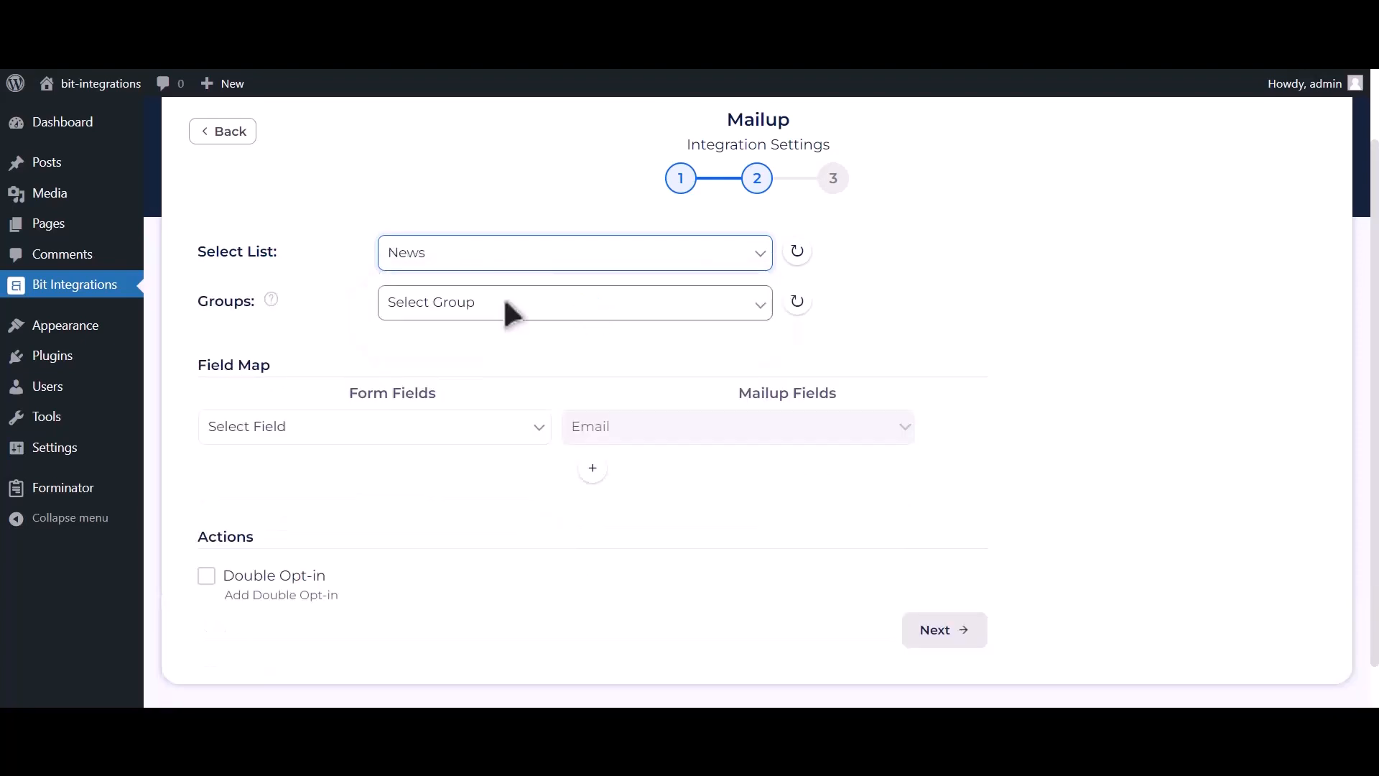
left_click(572, 307)
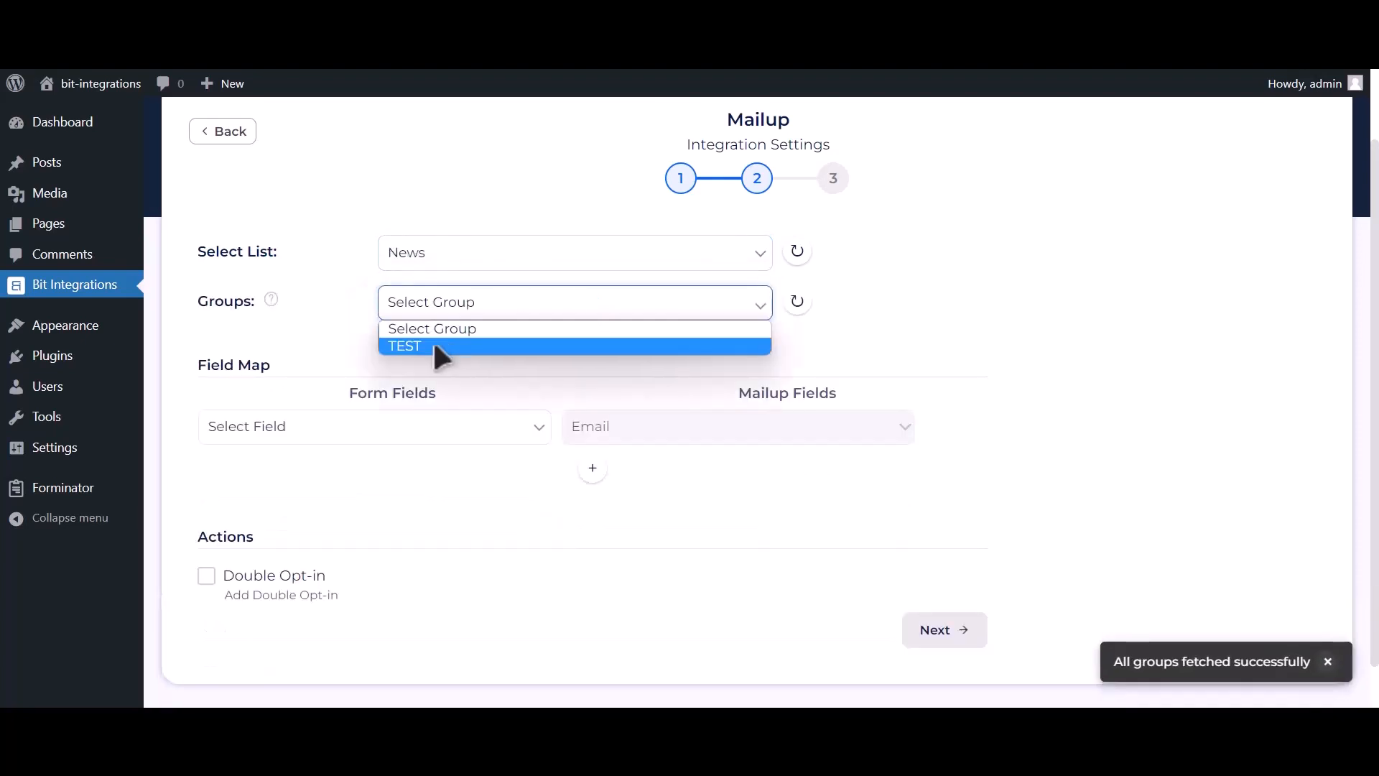
left_click(487, 347)
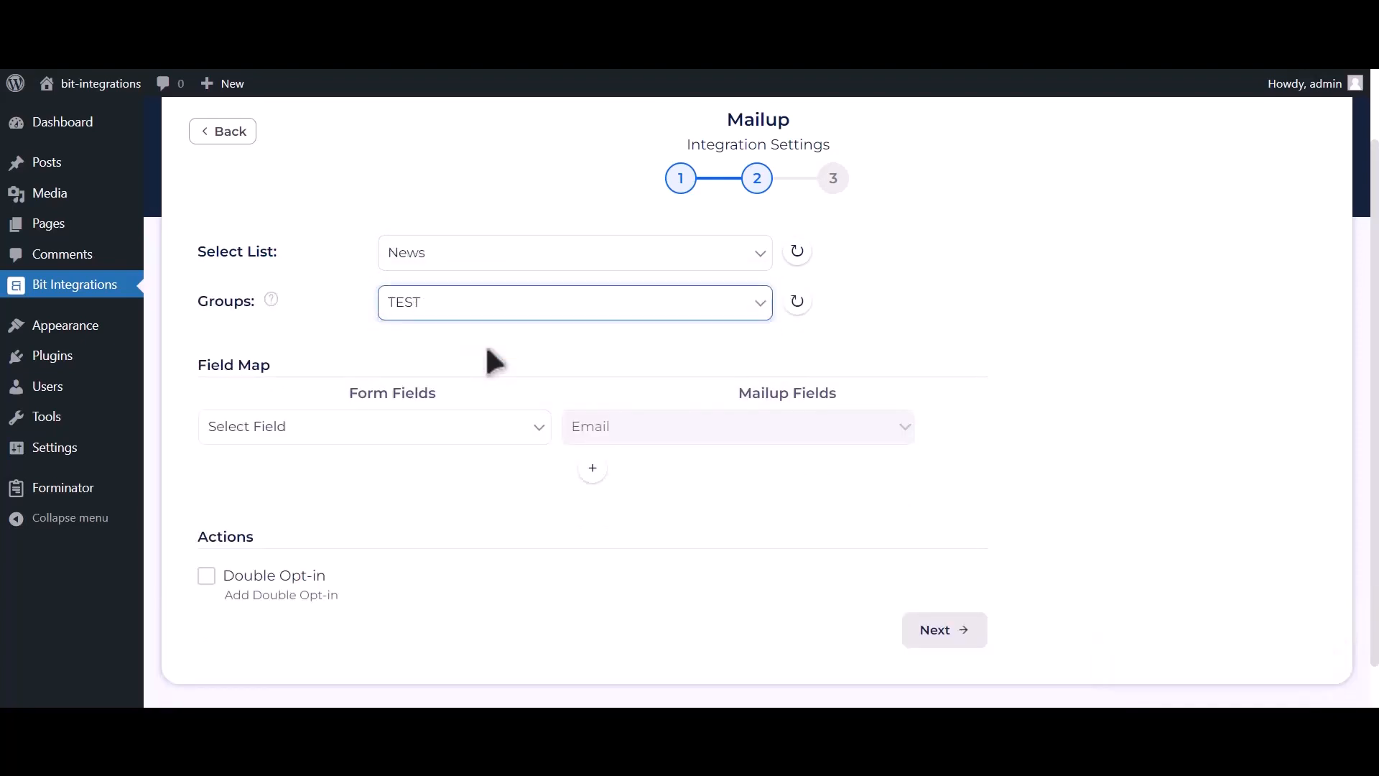
- Map the form field Email Address-1 to Email, and add a row mapping Name-1 to Last Name
left_click(396, 433)
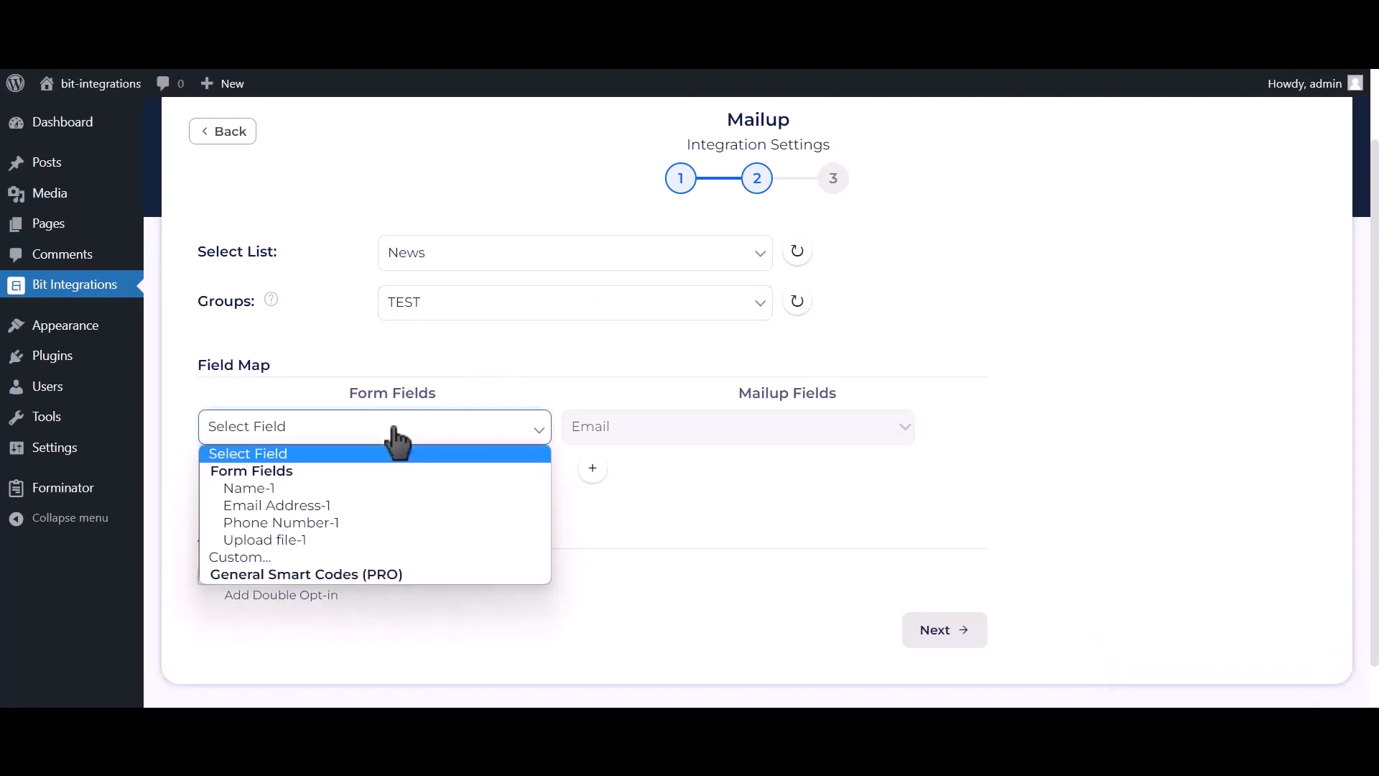
left_click(317, 505)
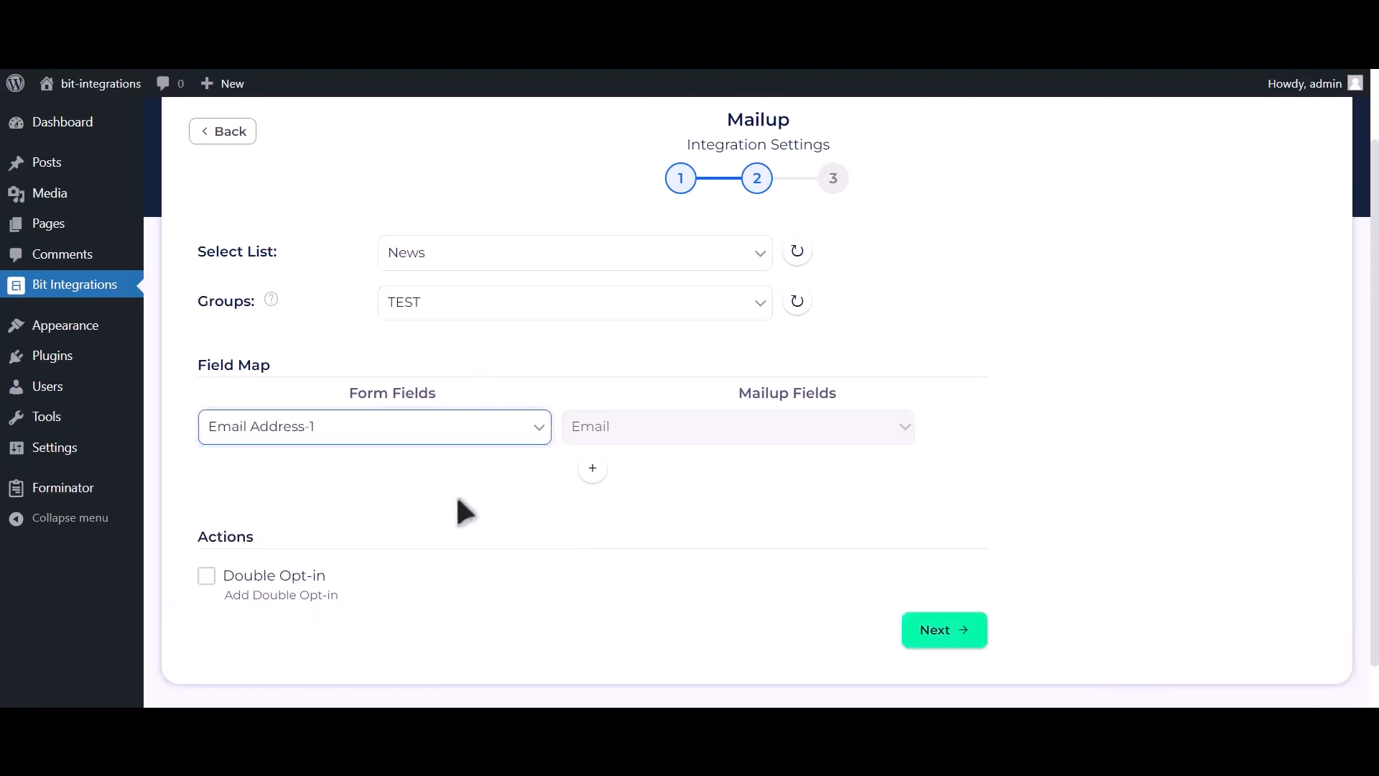
scroll(532, 467, "down", 1)
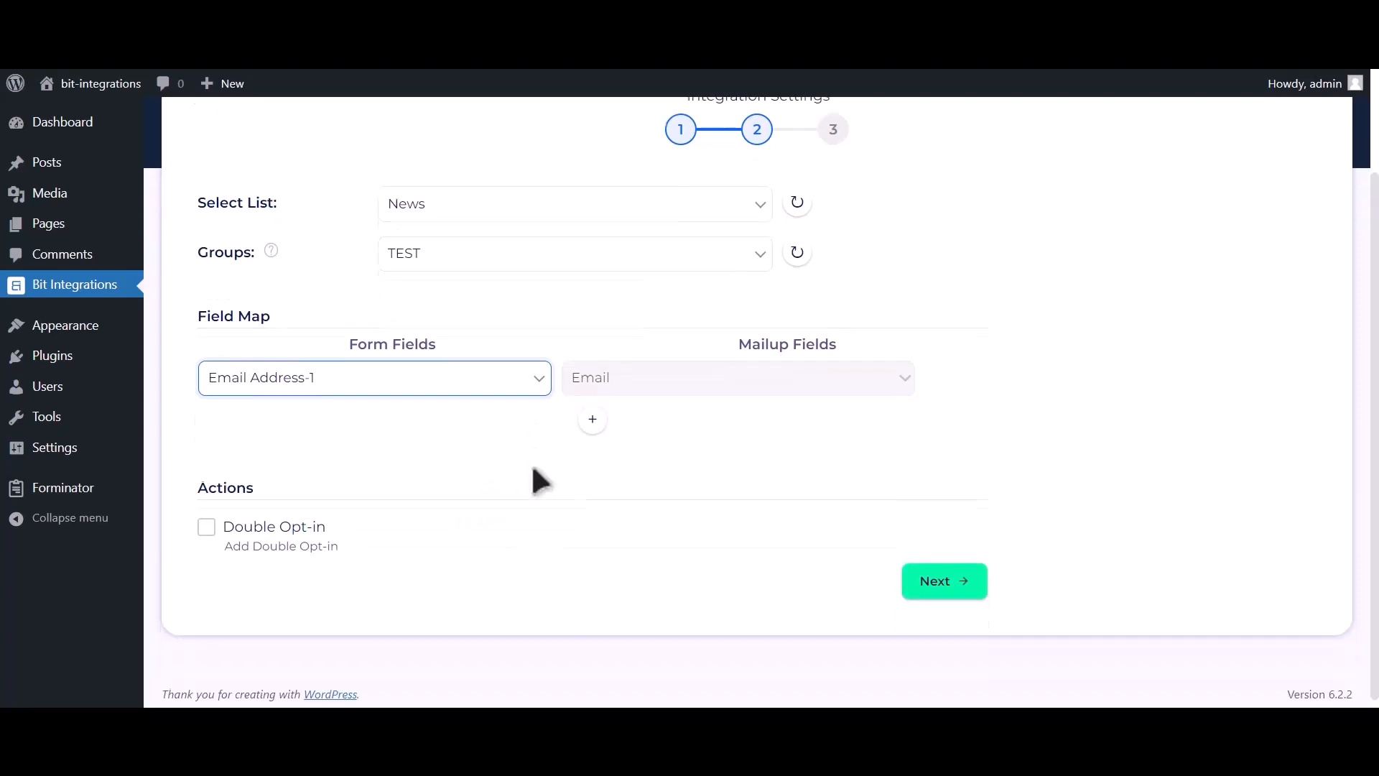
left_click(592, 420)
left_click(472, 429)
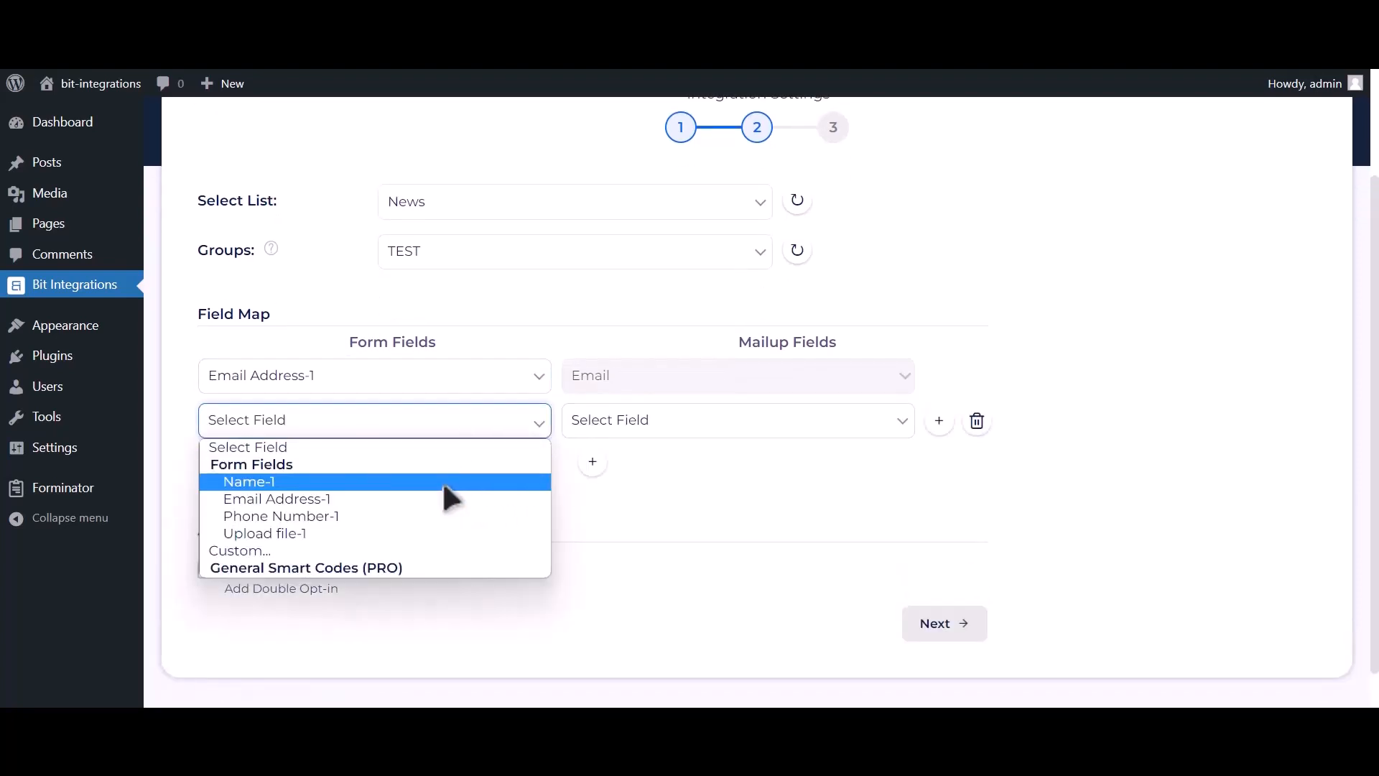
left_click(443, 483)
left_click(650, 427)
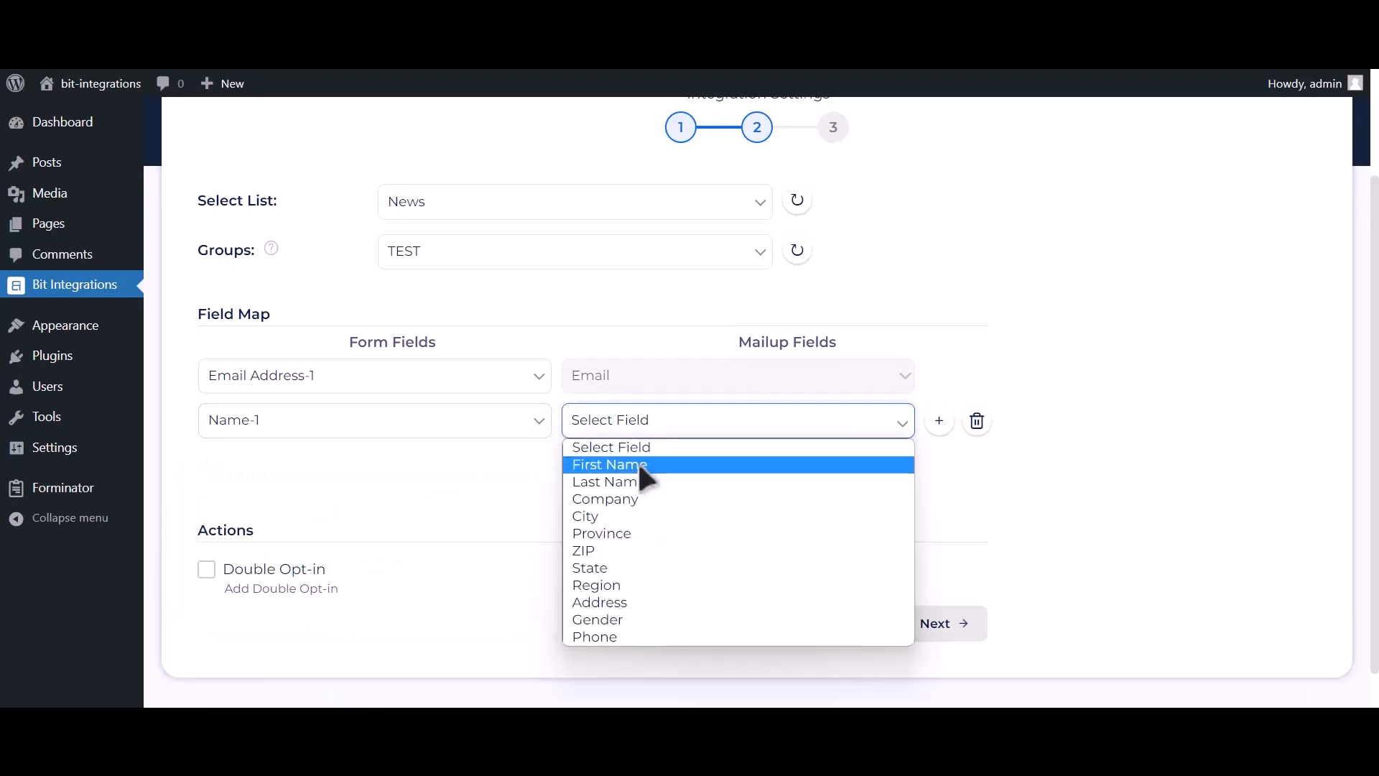
left_click(632, 481)
- Add a field map row linking Phone Number-1 to Phone, then finish and save the Mailup integration
left_click(591, 465)
left_click(433, 478)
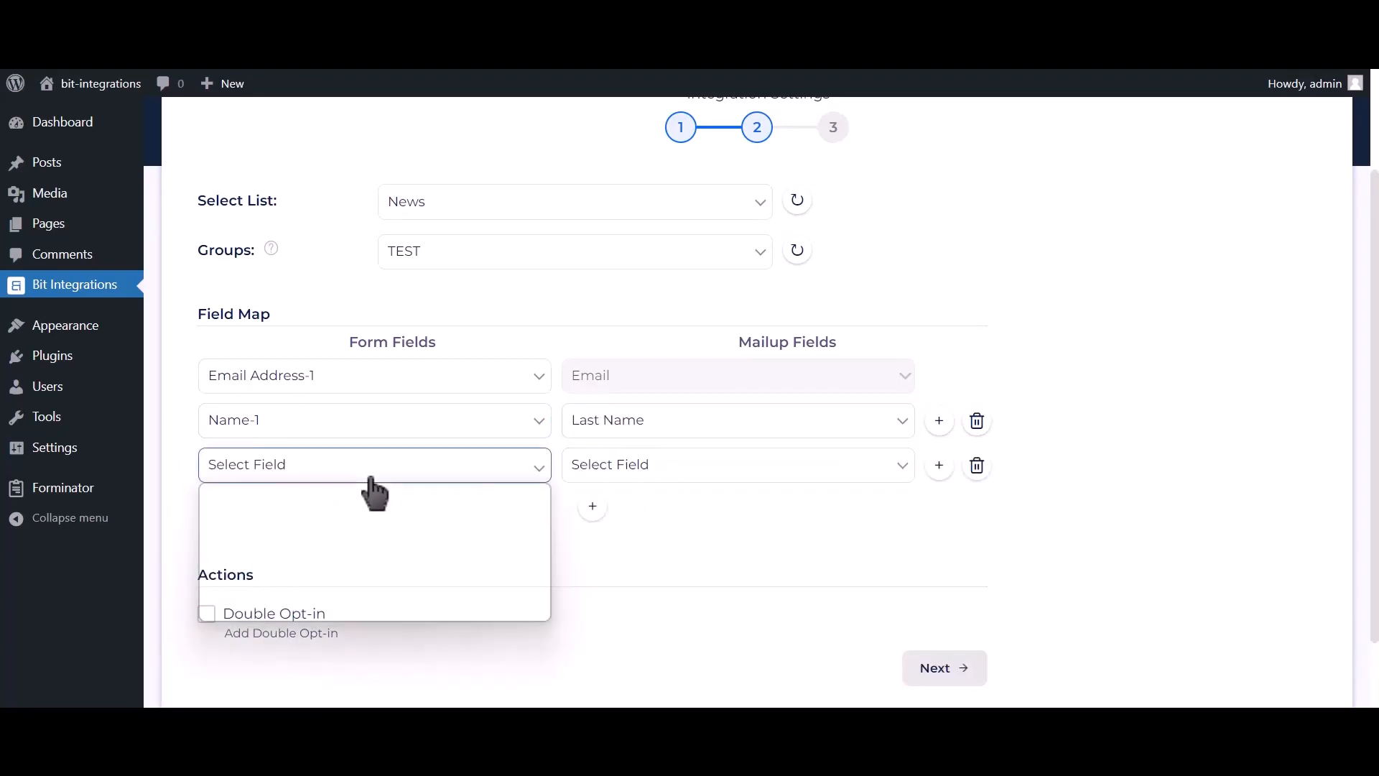
left_click(325, 561)
left_click(610, 466)
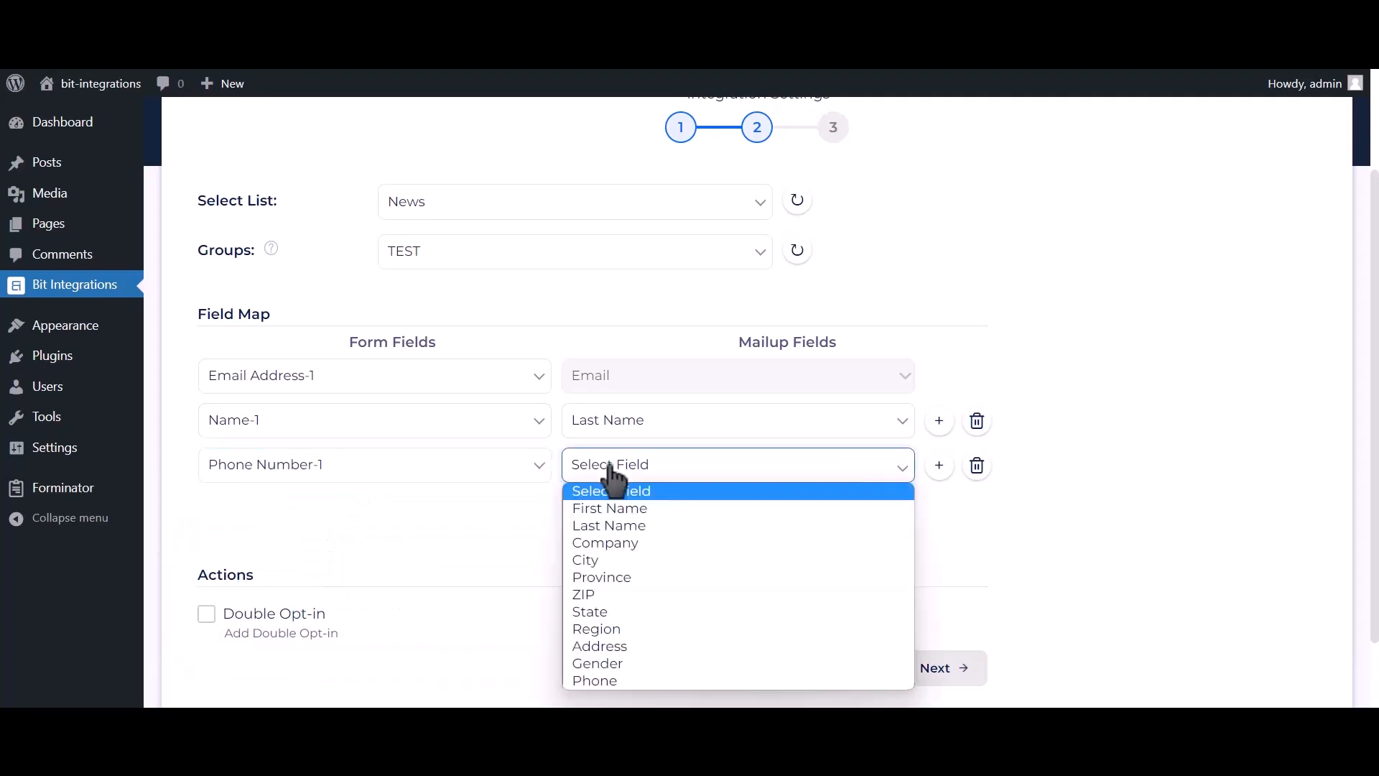
left_click(606, 681)
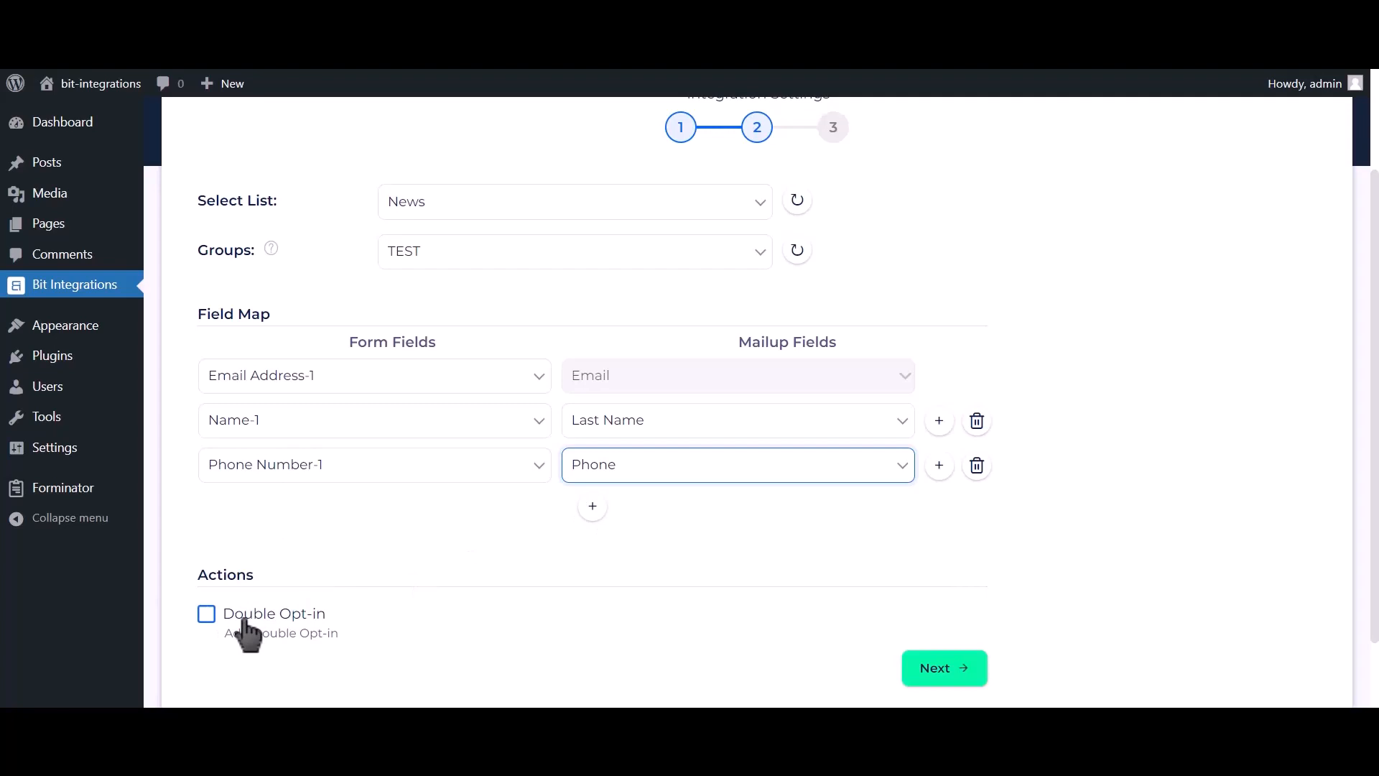
left_click(951, 672)
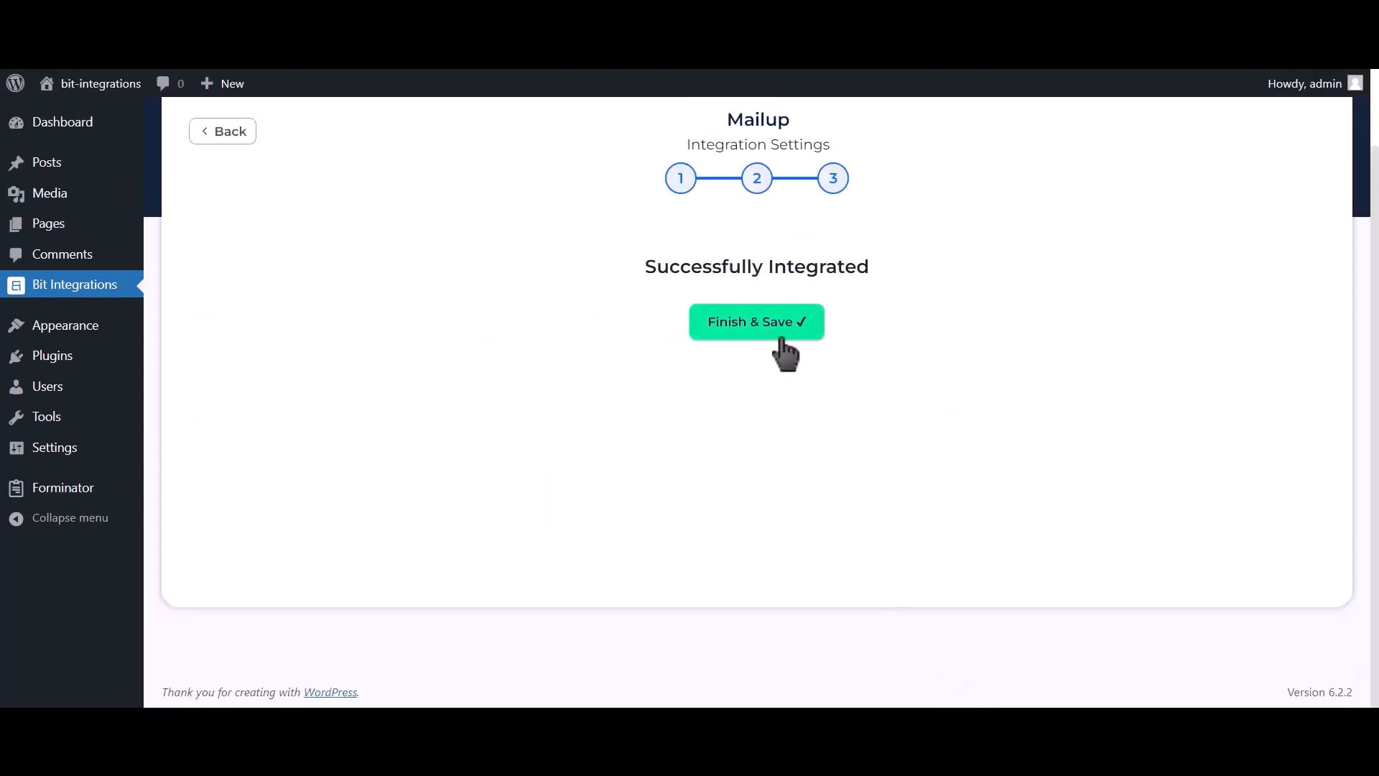
left_click(785, 353)
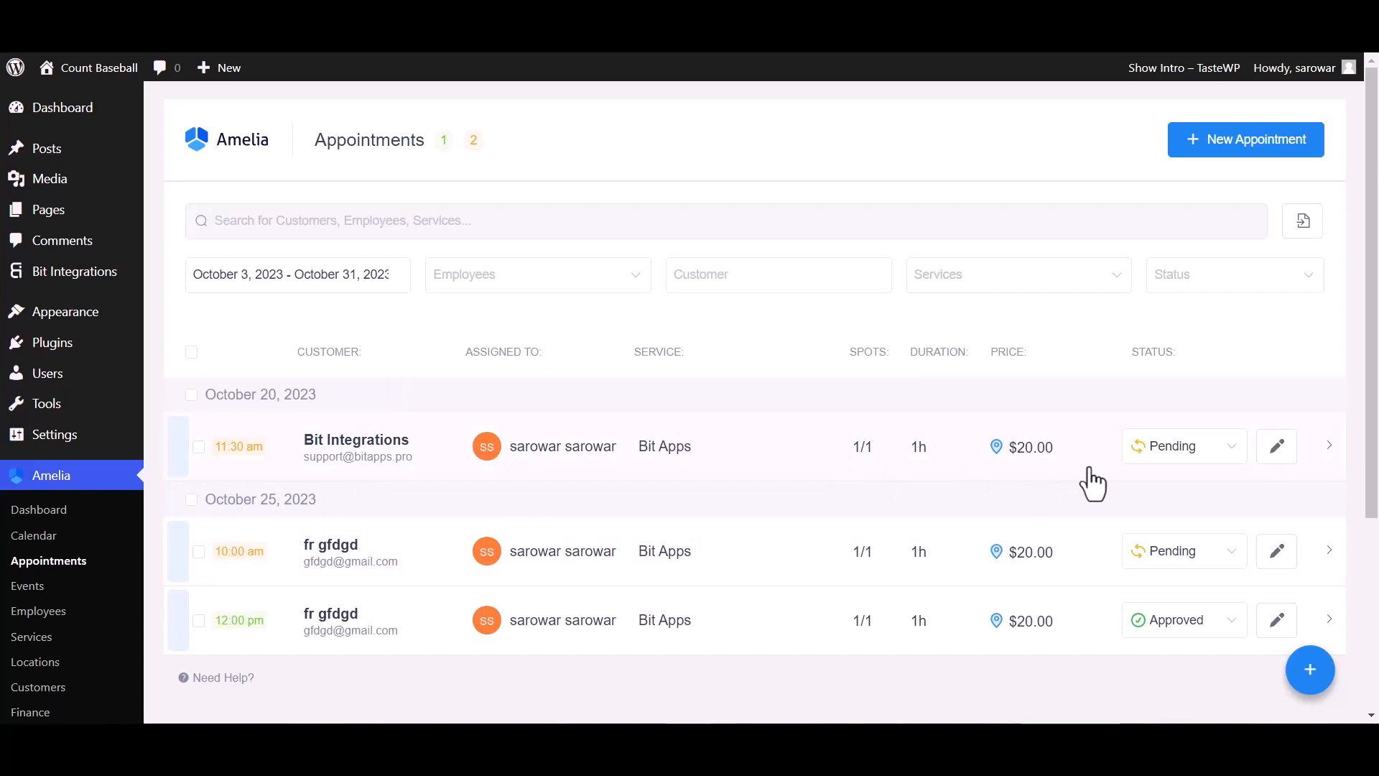
- Switch to Amelia and change the status of the October 20, 11:30 am appointment to trigger the integration
left_click(1156, 457)
left_click(1156, 490)
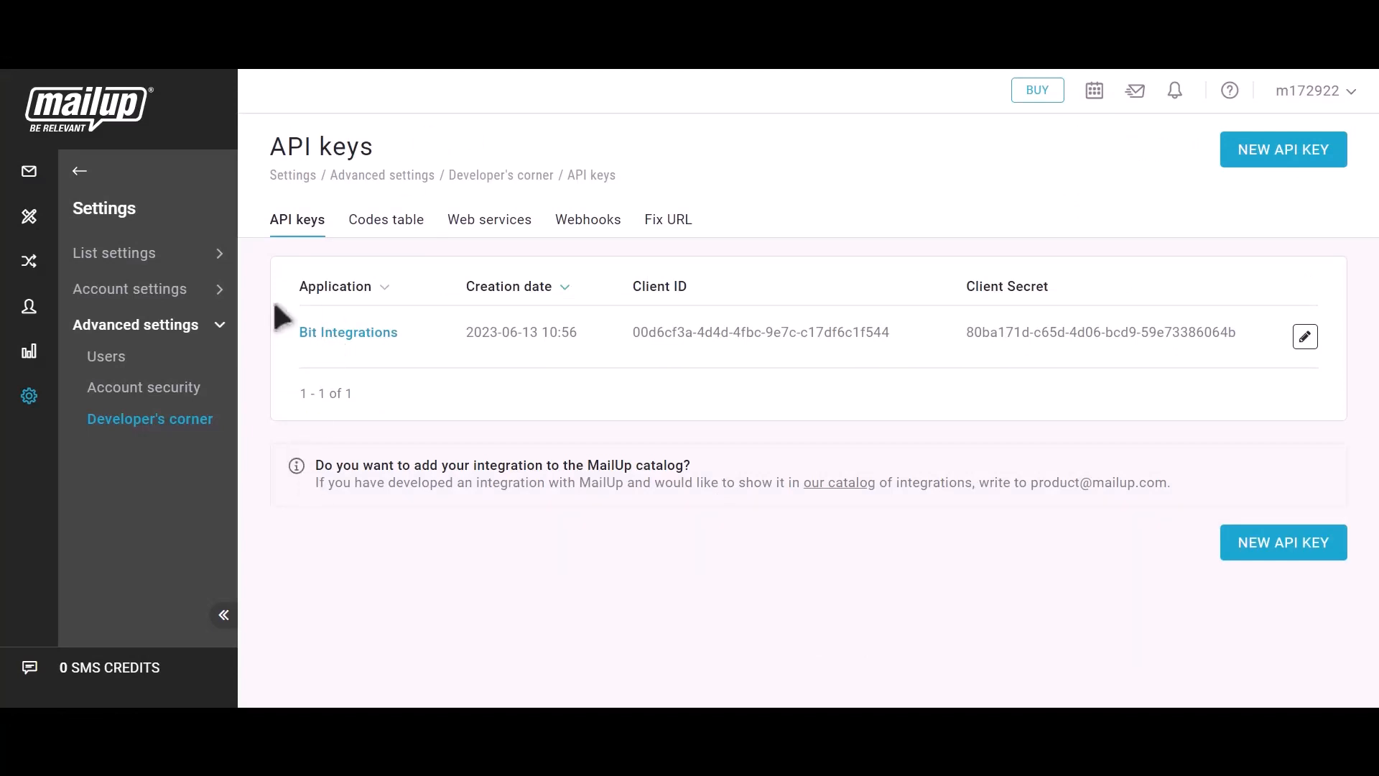
- Switch to the MailUp console and check the email and last name of the recipient among the subscribed email contacts
left_click(79, 173)
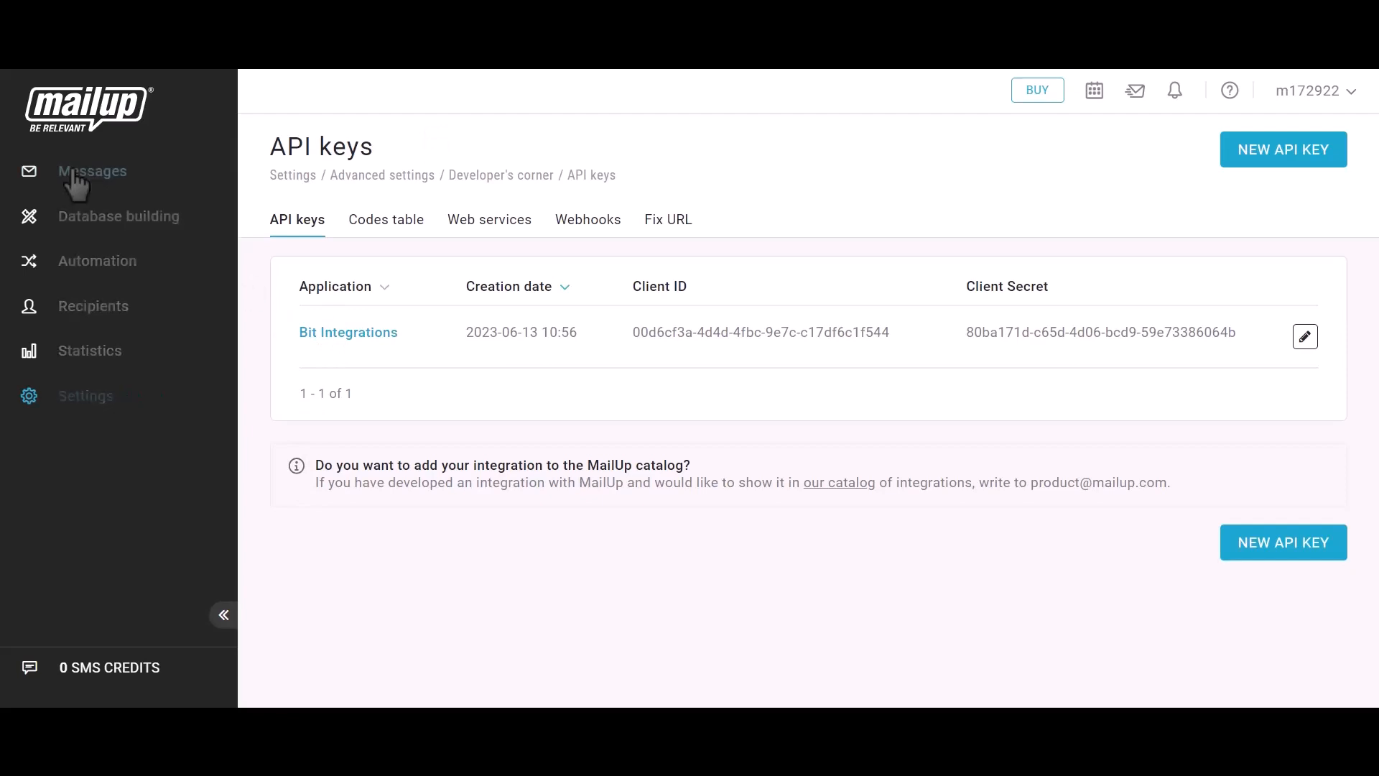
left_click(85, 307)
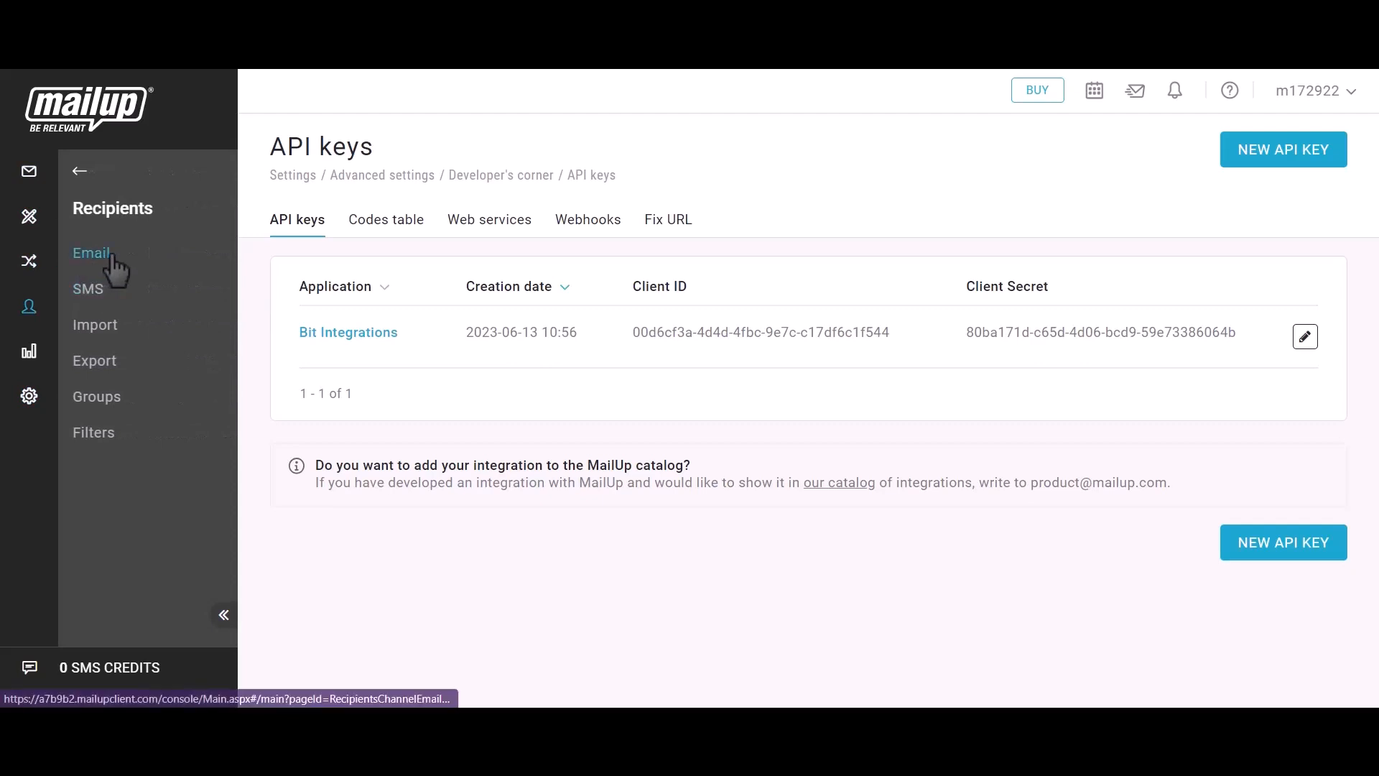
left_click(99, 262)
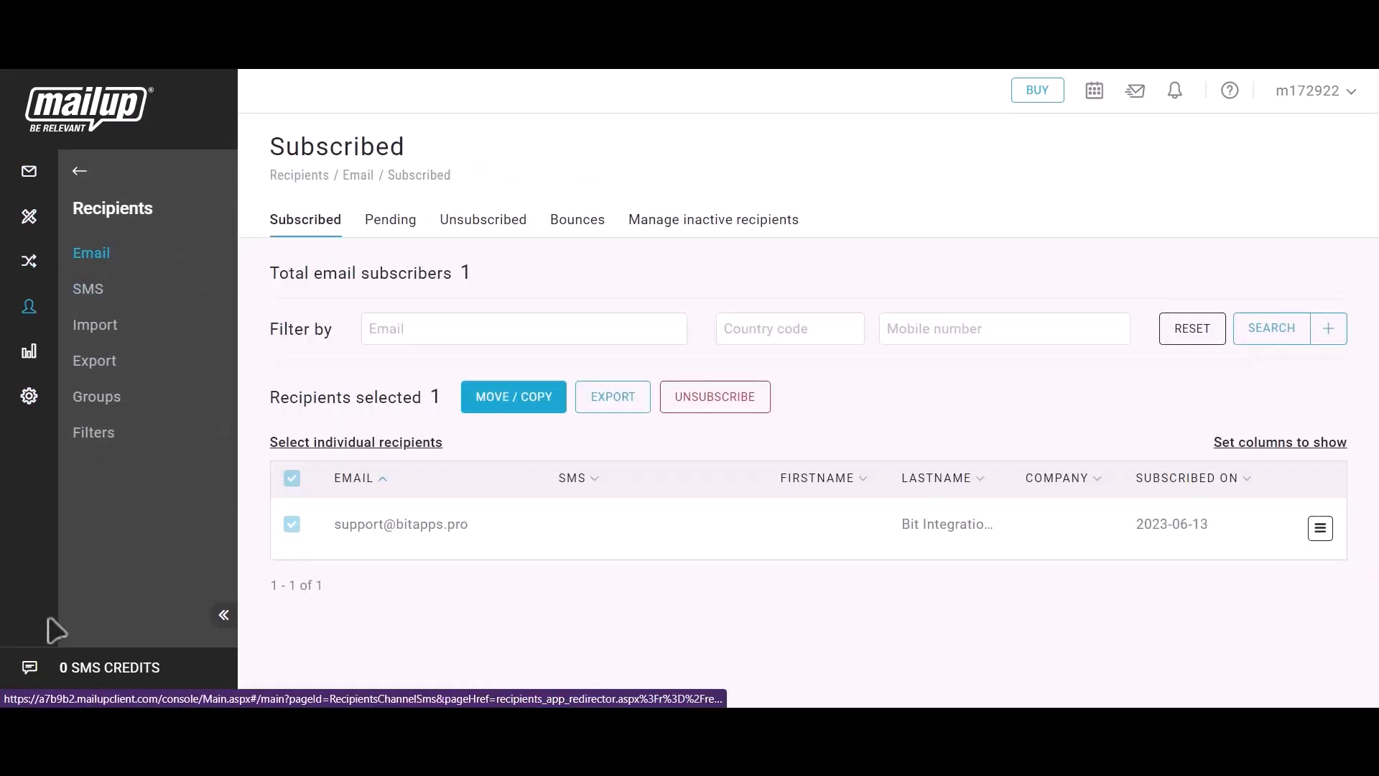
left_click_drag(325, 517, 472, 522)
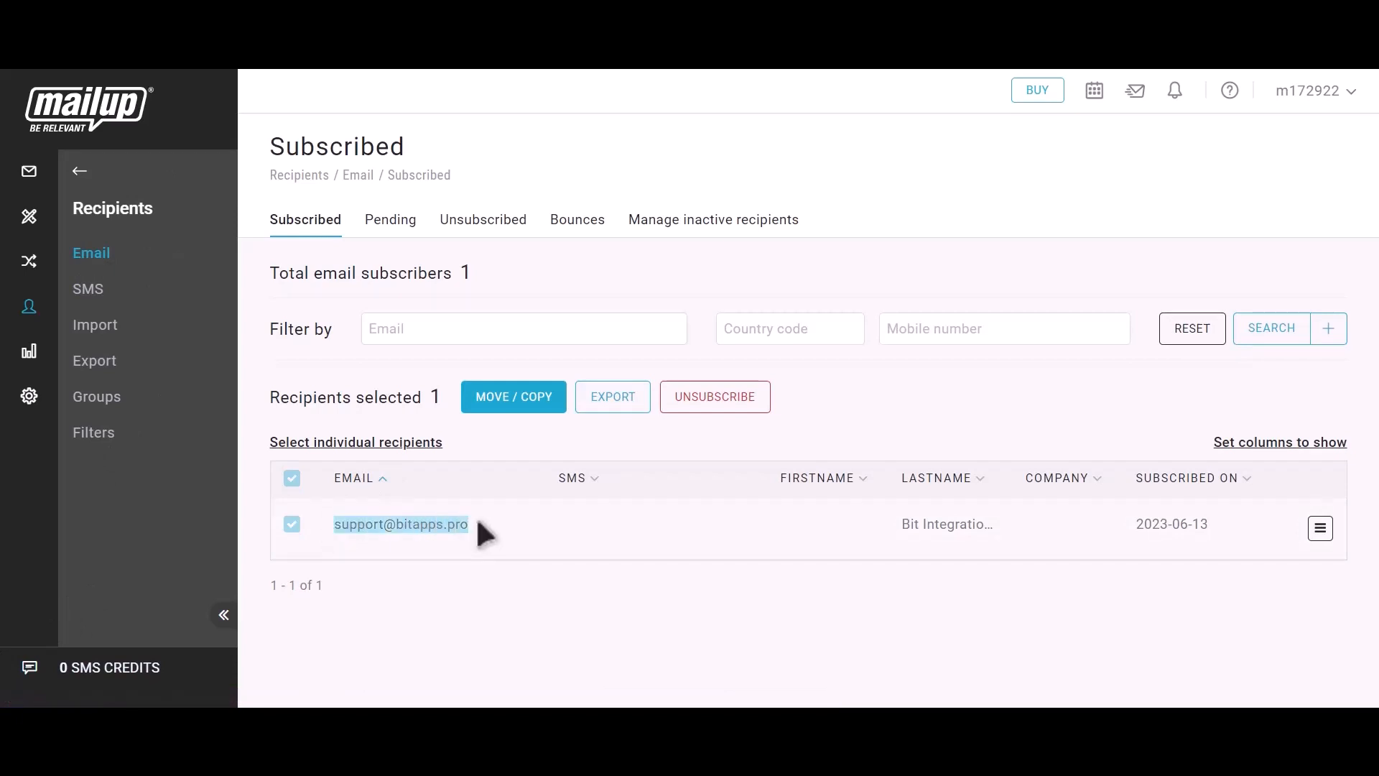
left_click_drag(898, 522, 1004, 523)
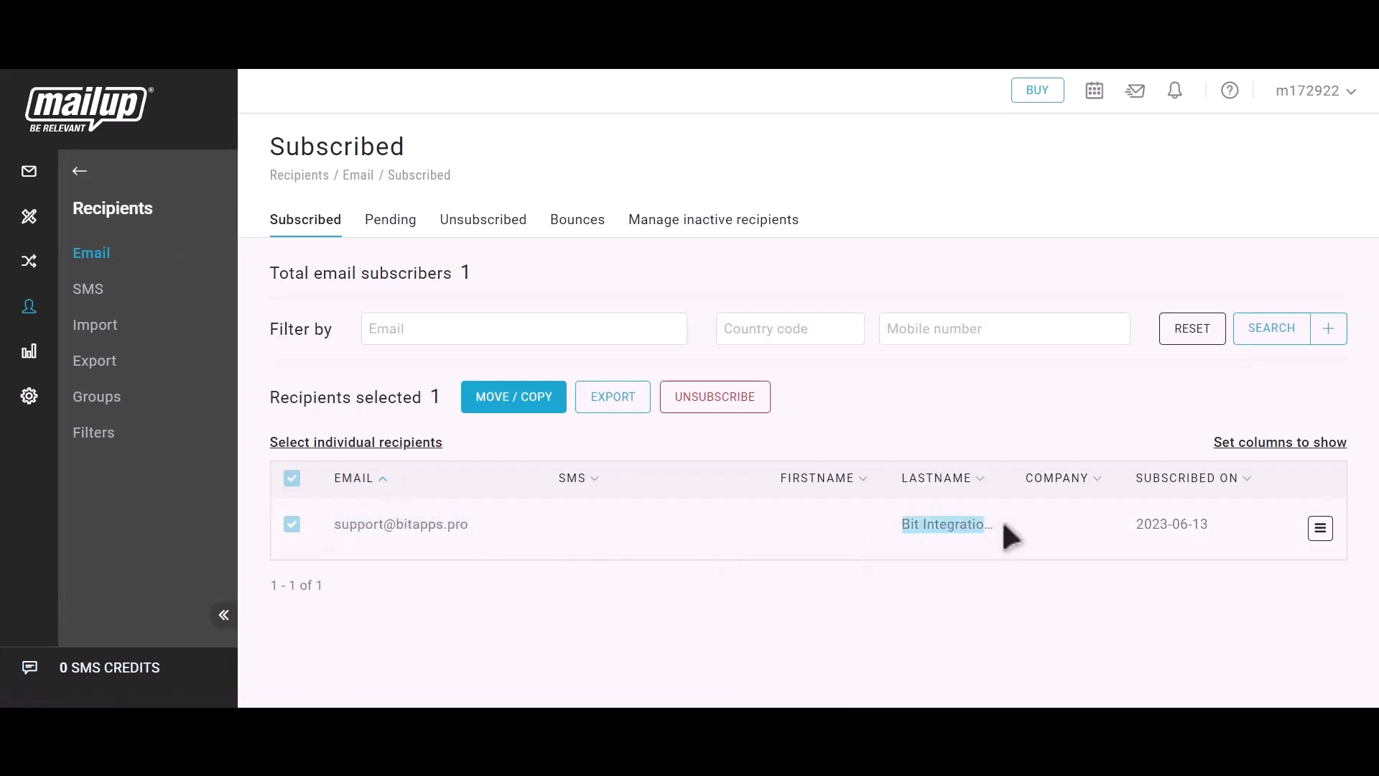
left_click(1019, 527)
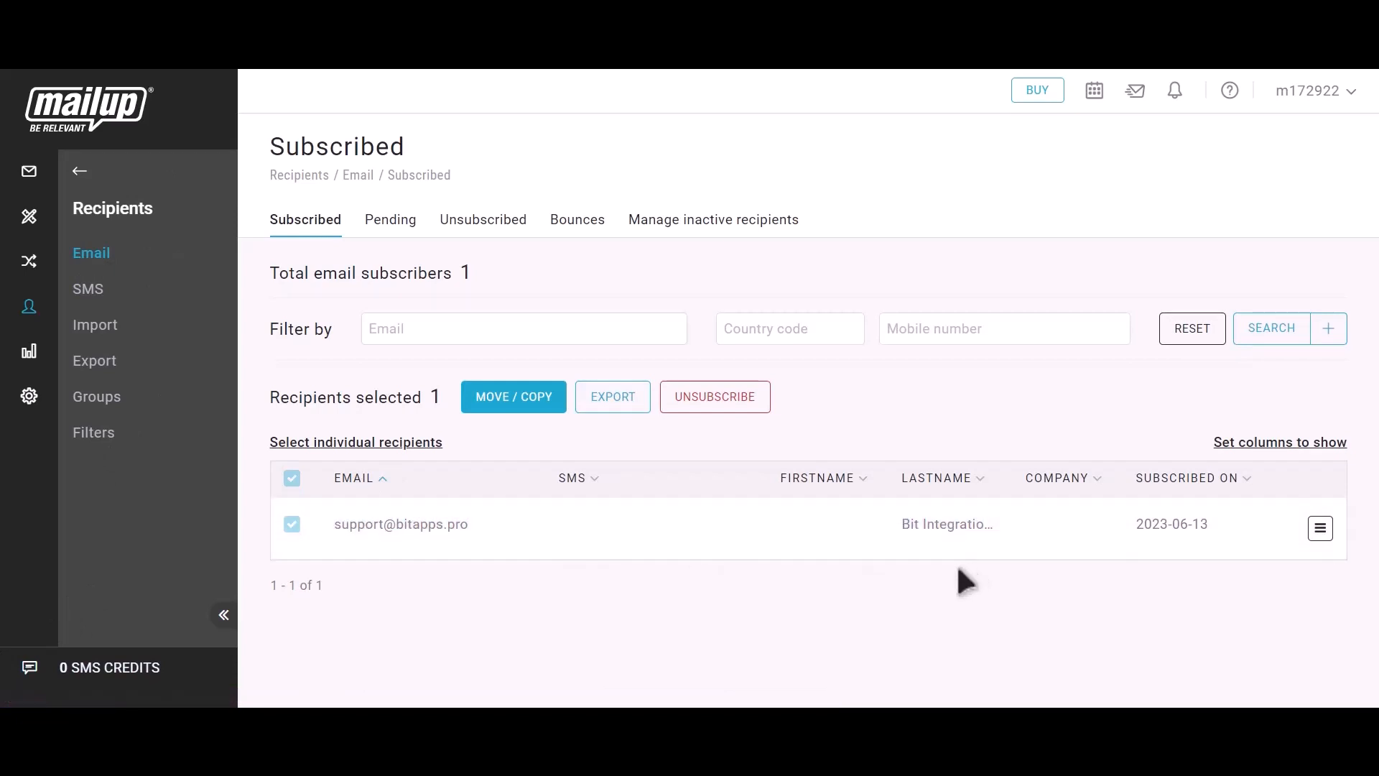